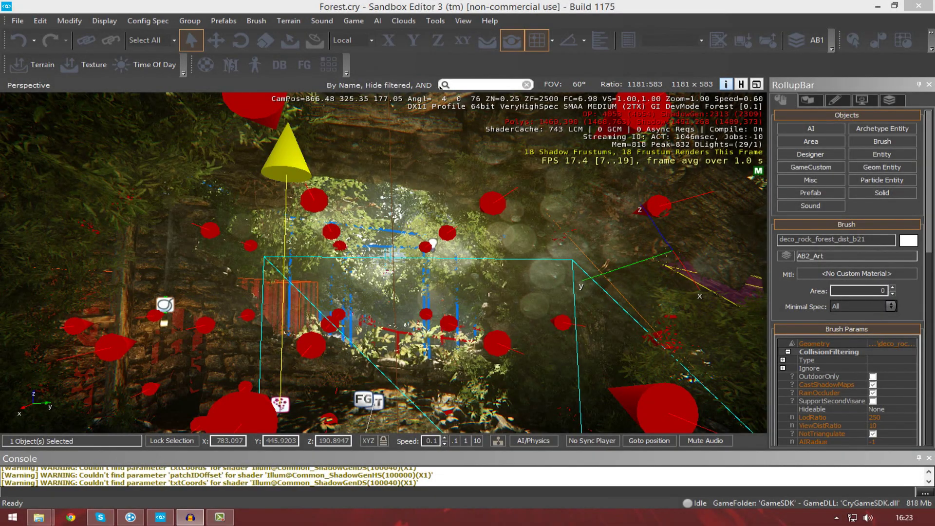
Step: Look around the cave area of the forest level, picking the forest ruin wall brush and the blue navigation area for inspection
mouse_move(543, 280)
right_mouse_down()
mouse_move(531, 292)
mouse_move(536, 275)
right_mouse_up()
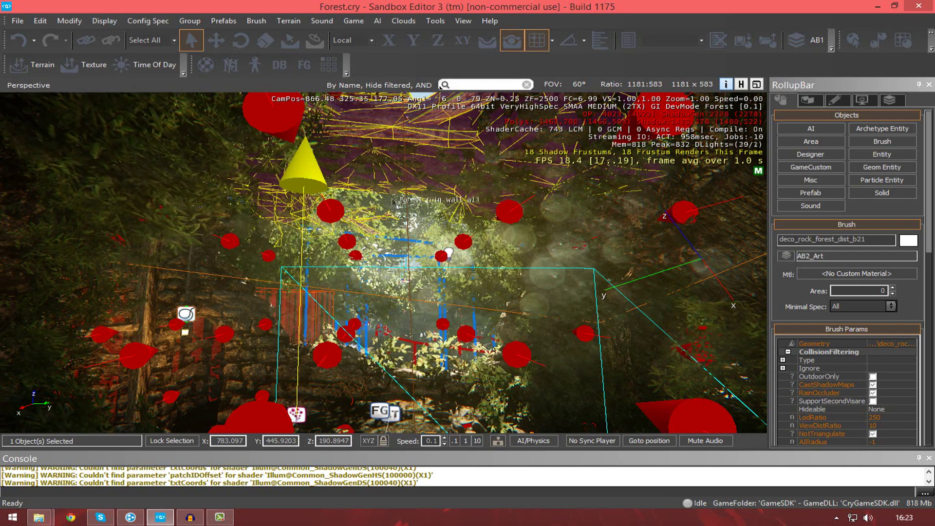
mouse_move(522, 337)
right_mouse_down()
mouse_move(419, 339)
mouse_move(521, 328)
mouse_move(523, 344)
right_mouse_up()
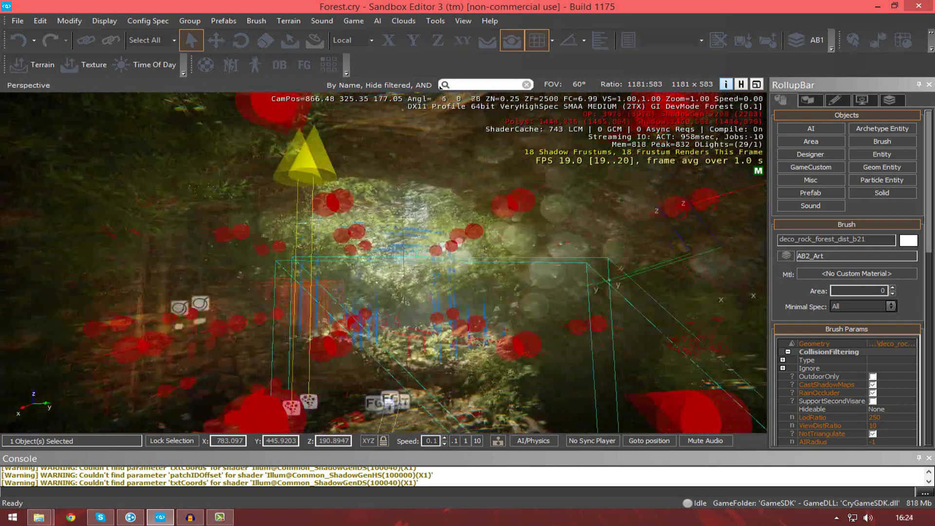
right_click_drag(394, 200, 448, 299)
right_click_drag(326, 298, 326, 298)
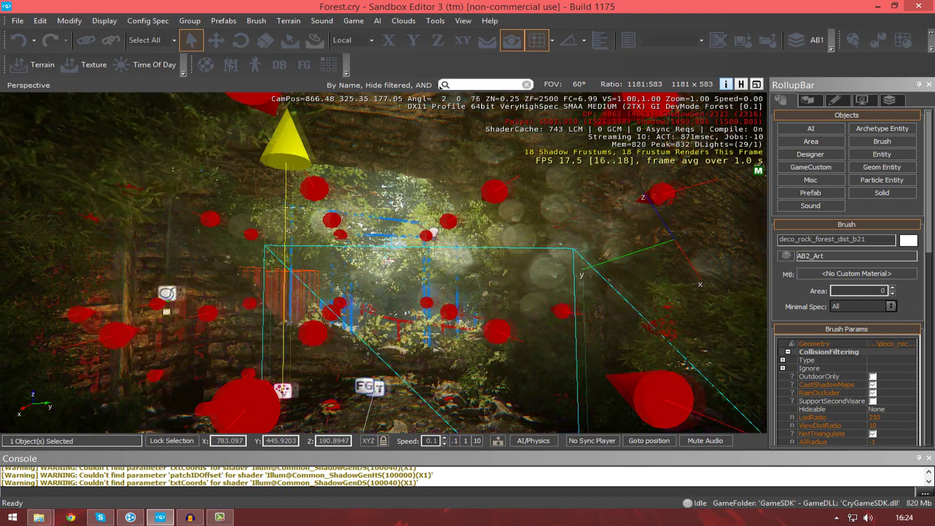
right_click_drag(383, 263, 411, 223)
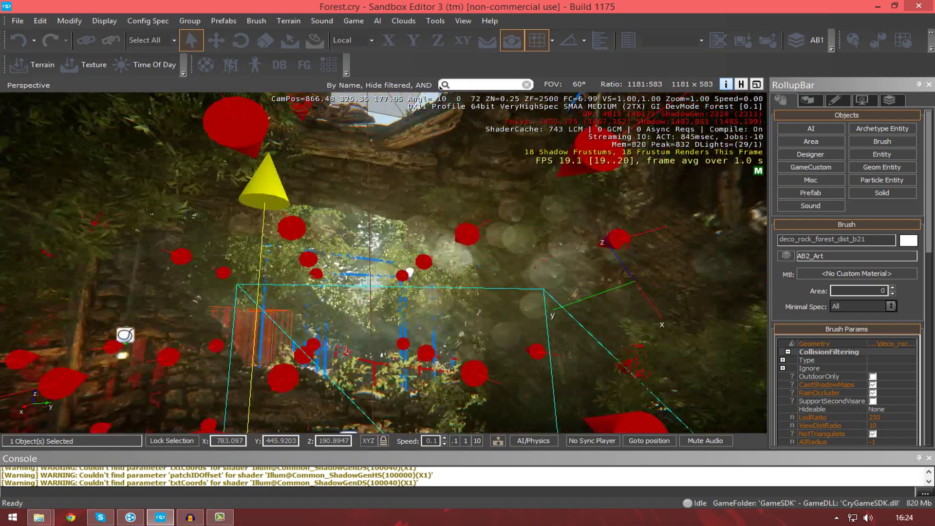
left_click(550, 336)
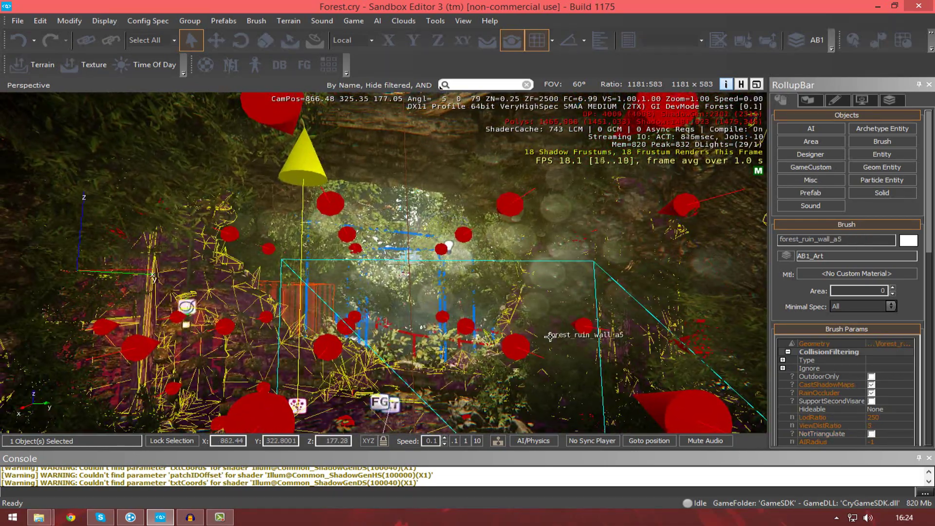
right_click_drag(429, 266, 401, 341)
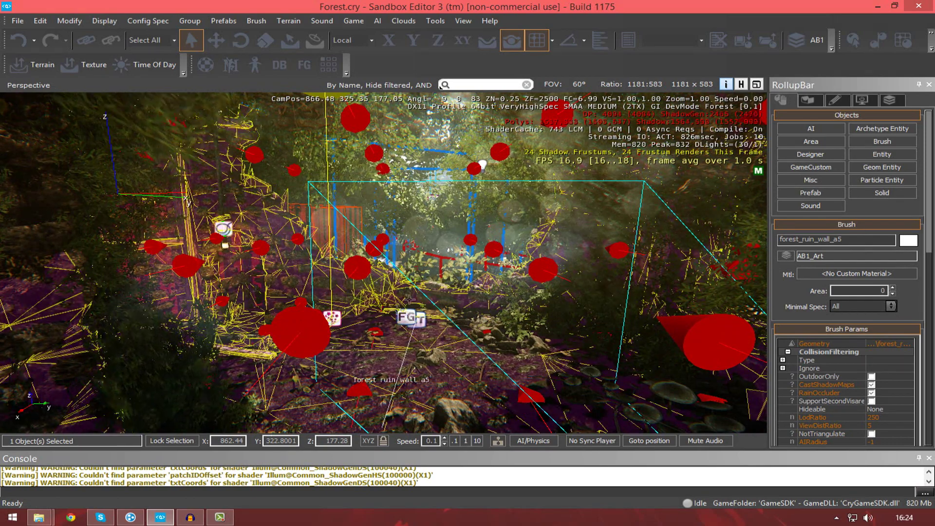
left_click(493, 258)
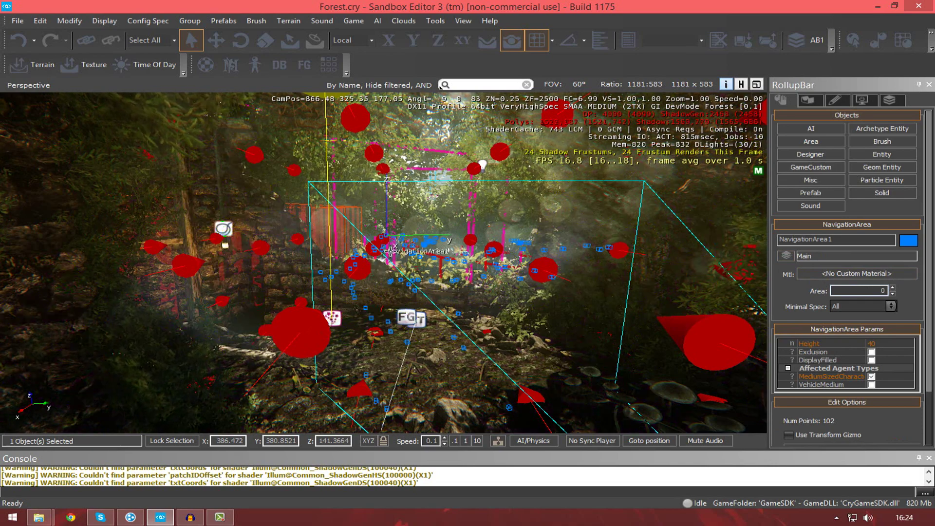
right_click_drag(453, 225, 499, 197)
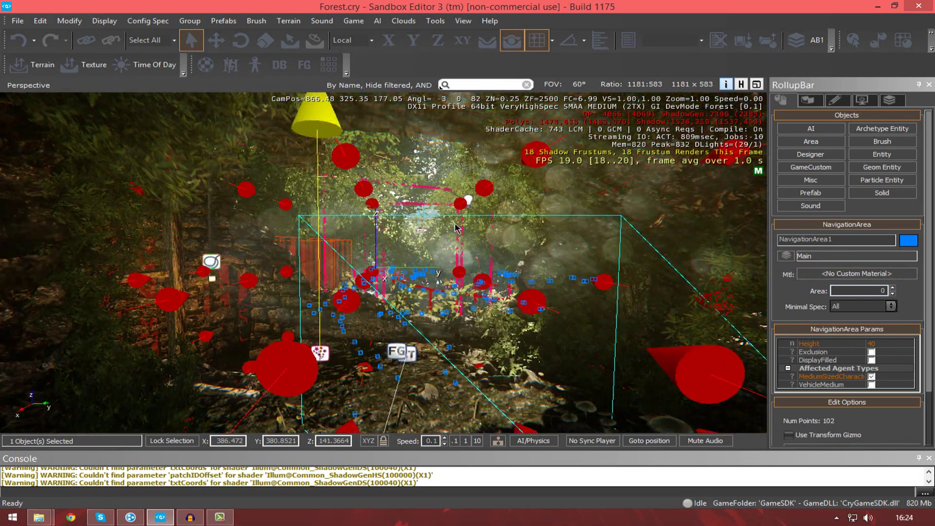
Step: Play-test the level in game mode from the cave, firing the rifle from the hip and through its sights, and return to editing
key("ctrl+g")
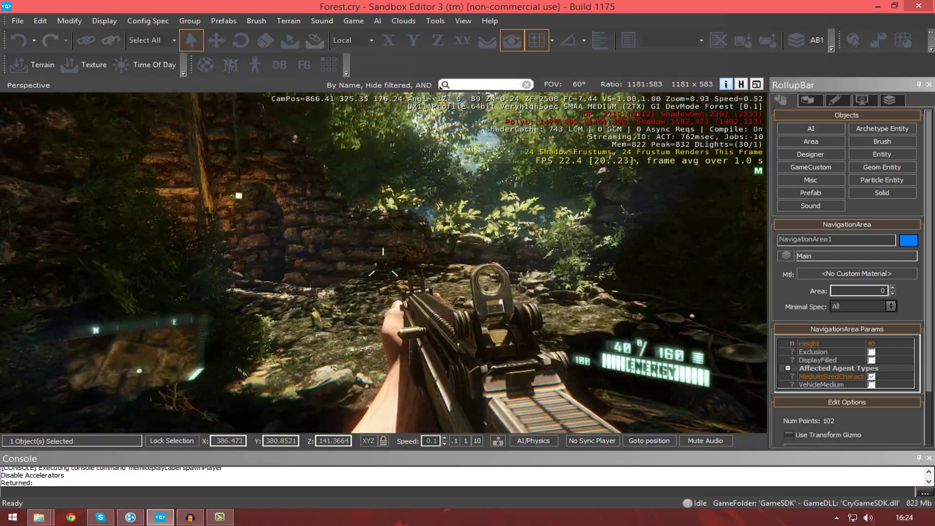
left_click(384, 263)
left_click(383, 263)
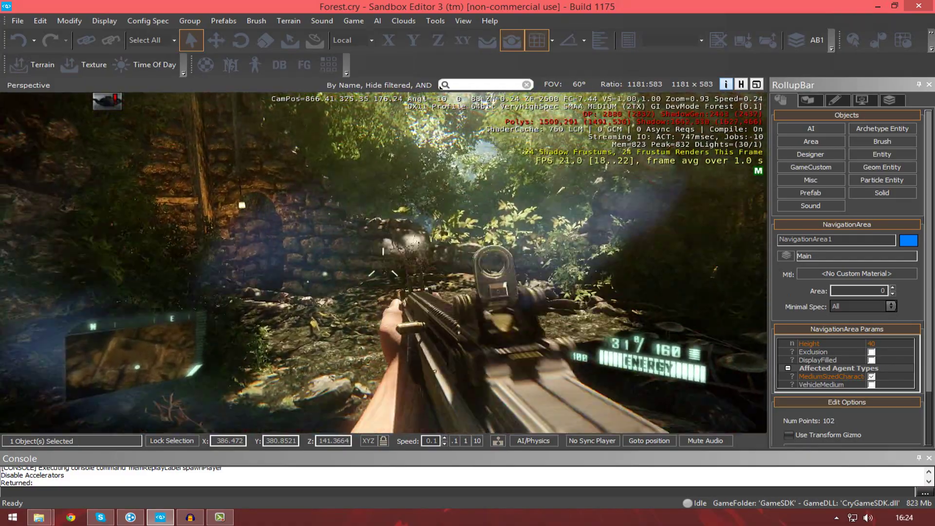
right_click(384, 263)
left_click(383, 263)
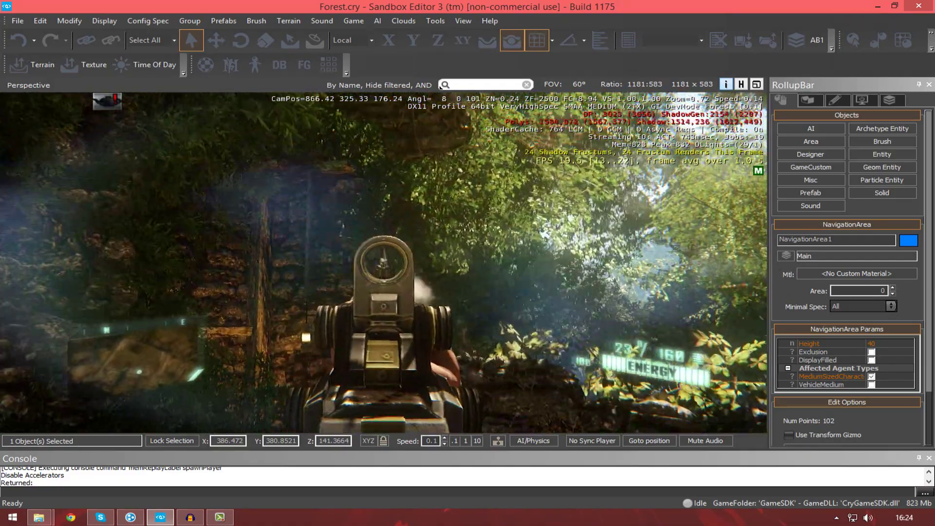
right_click(383, 263)
left_click(383, 262)
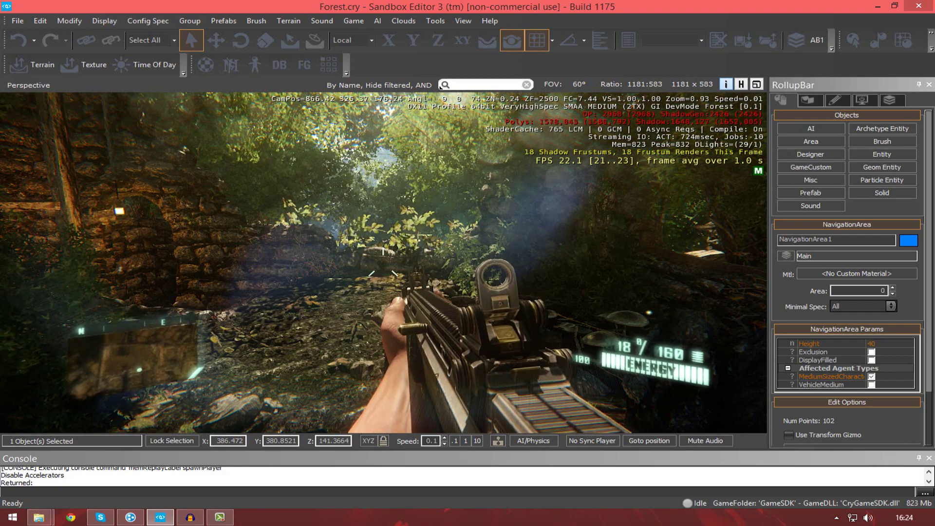
key("Escape")
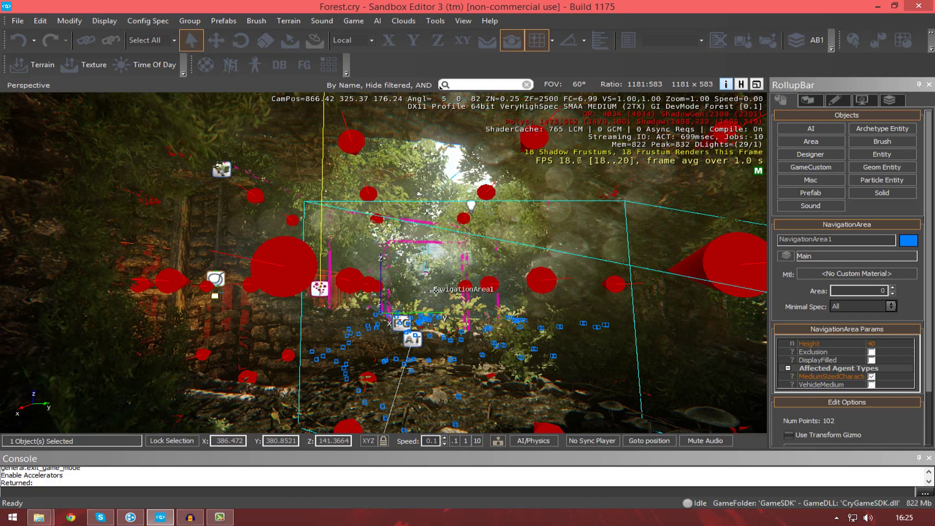
key("ctrl+g")
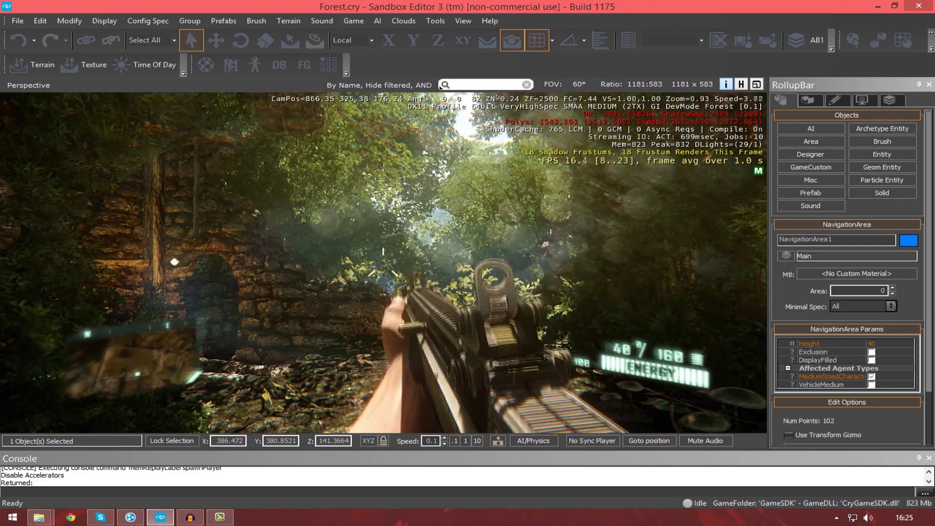
key("Escape")
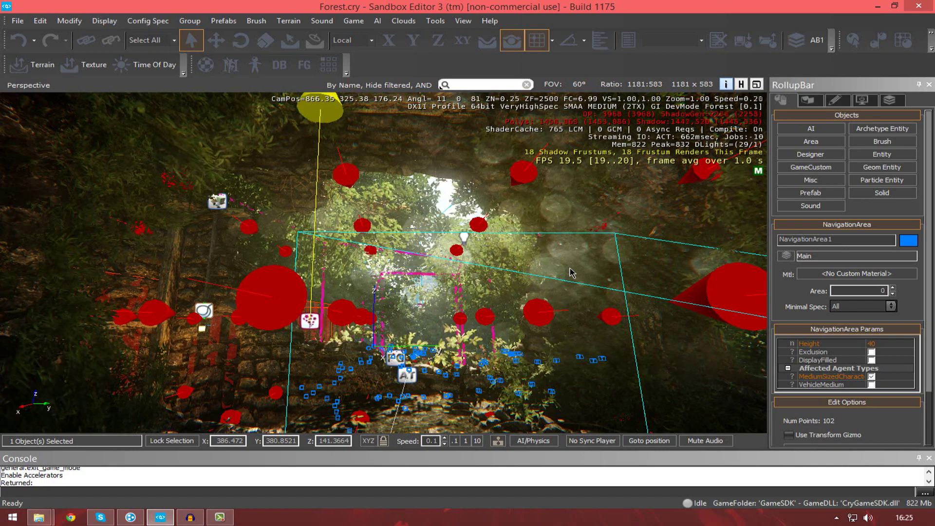
Step: Fly the camera from the cave along the forest path to the fishing village to examine the level's layout
right_click_drag(576, 277, 568, 271)
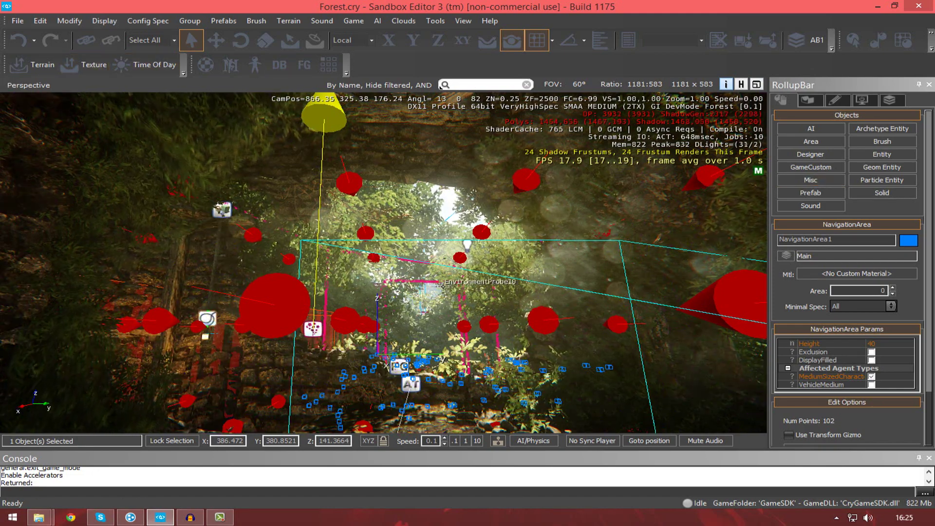
right_click_drag(442, 286, 336, 377)
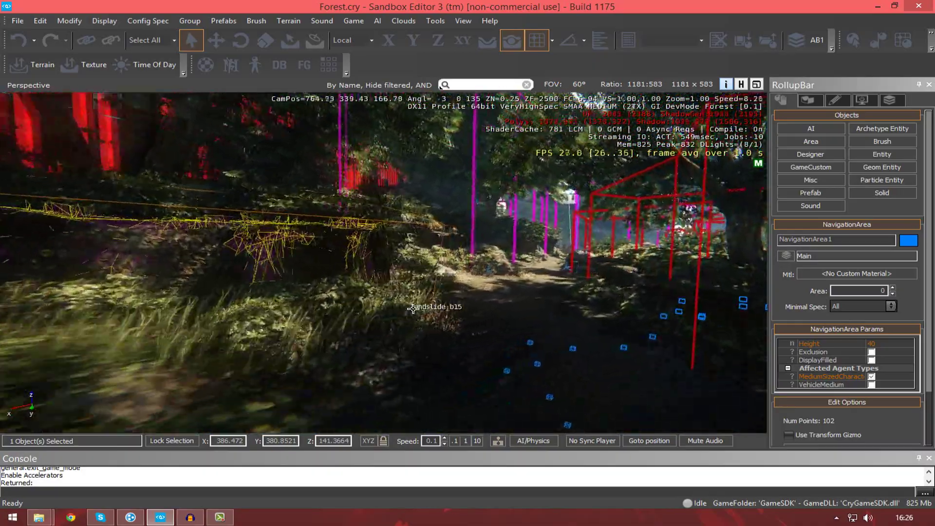
key("w")
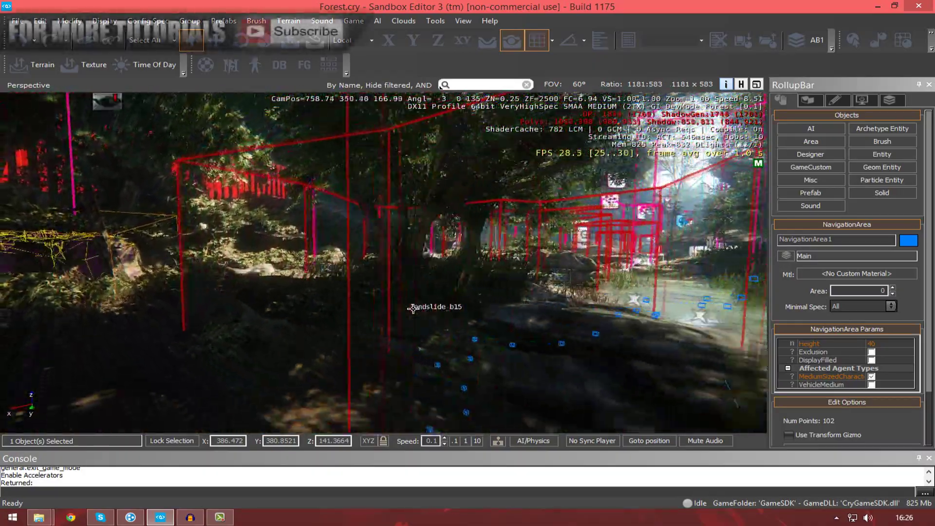
key("w")
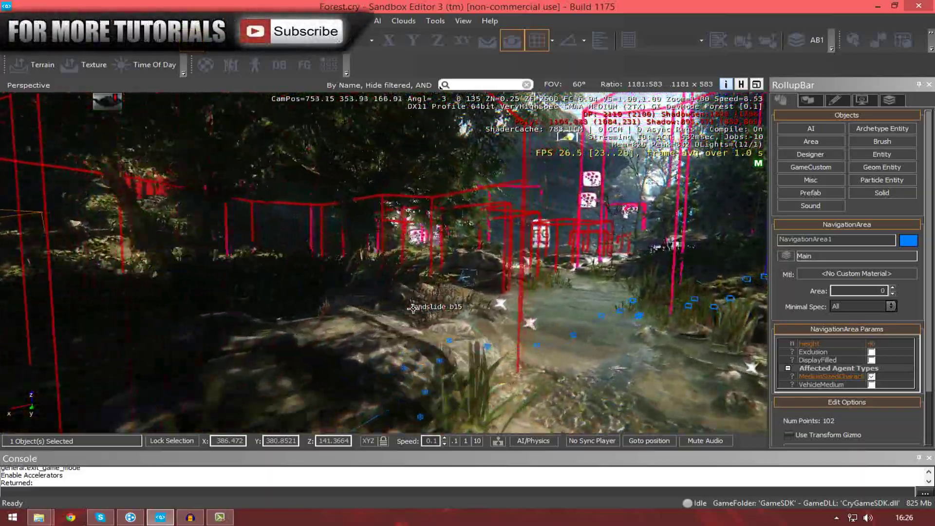
key("w")
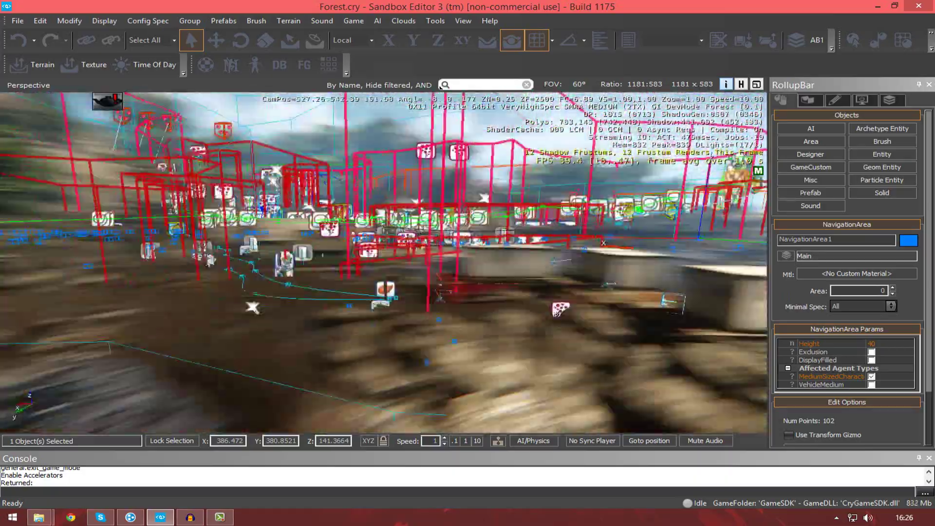
right_click_drag(462, 477, 445, 451)
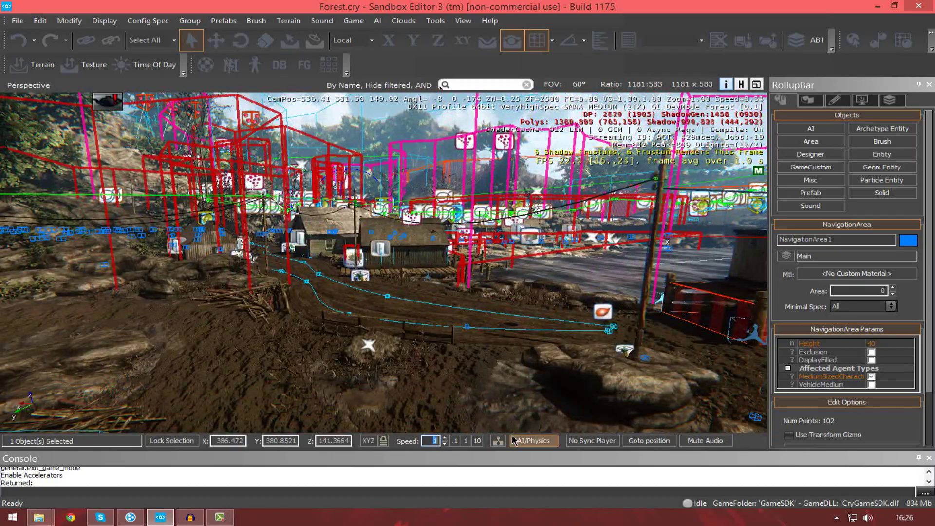
Step: Inspect the fishing house and the river rock brush near the dirt road, and view the island from over the sea
key("ctrl+p")
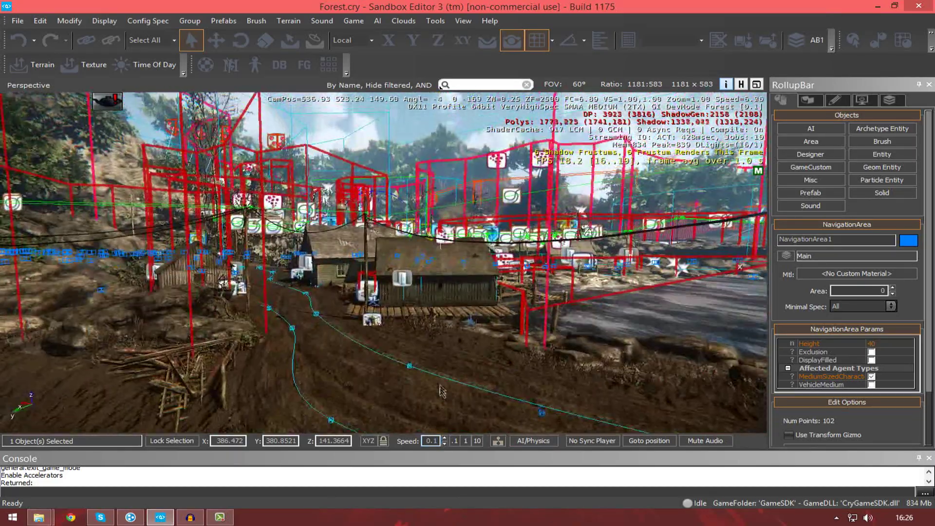
left_click(473, 286)
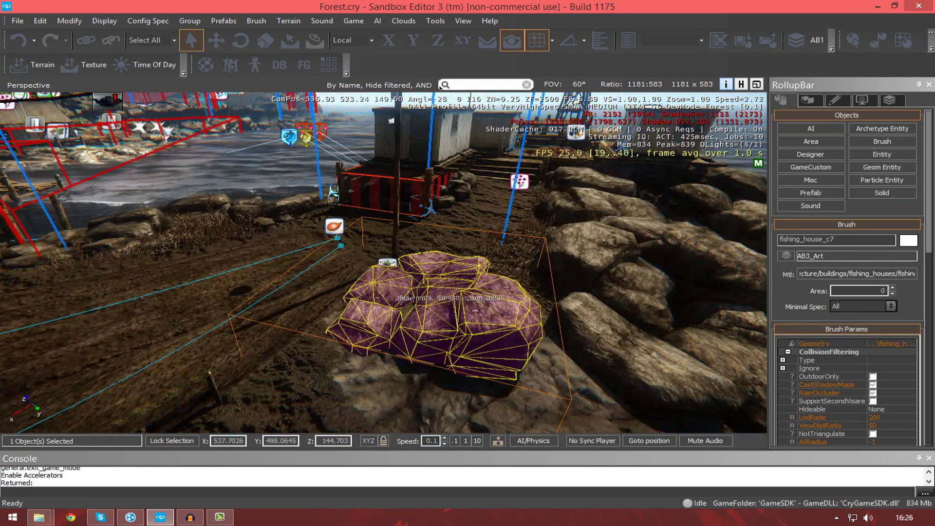
left_click(401, 300)
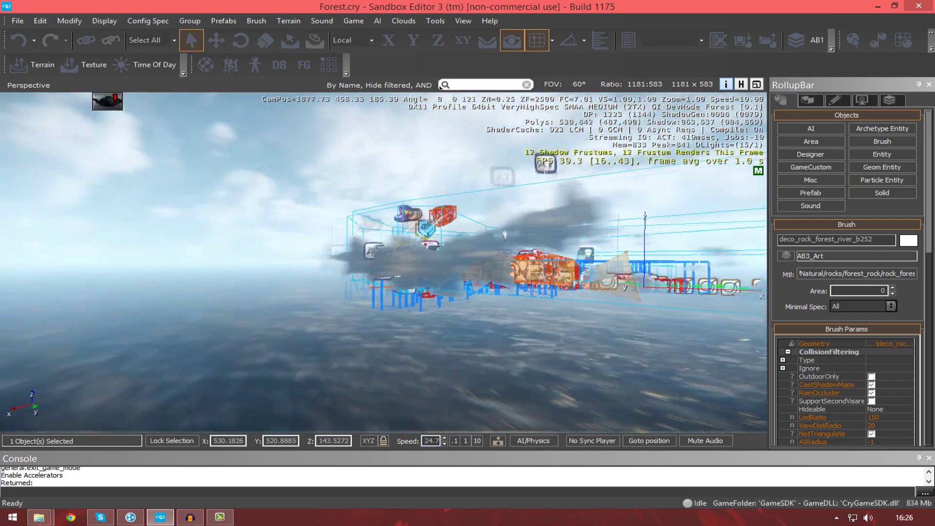
key("w")
right_click_drag(384, 263, 497, 262)
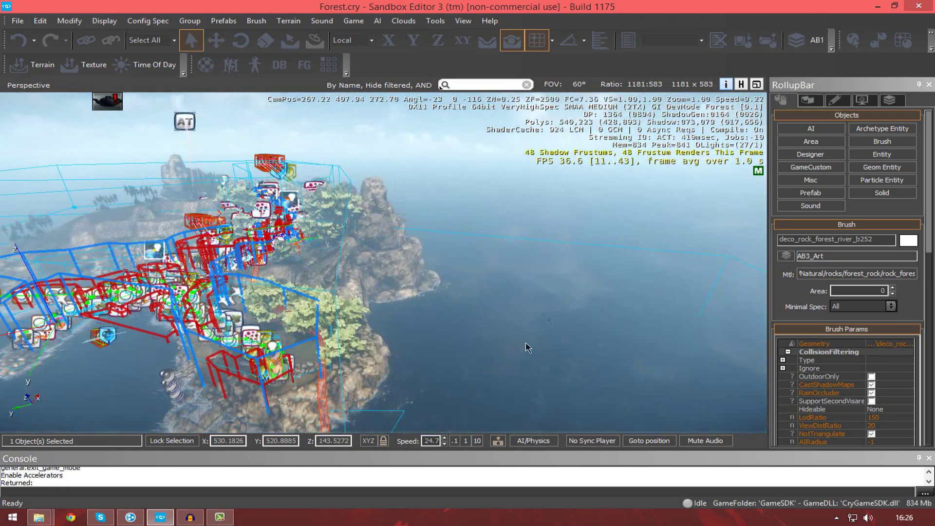
Step: Set the camera speed to 1 and fly in close to the island's tree-covered rocky coast
double_click(432, 441)
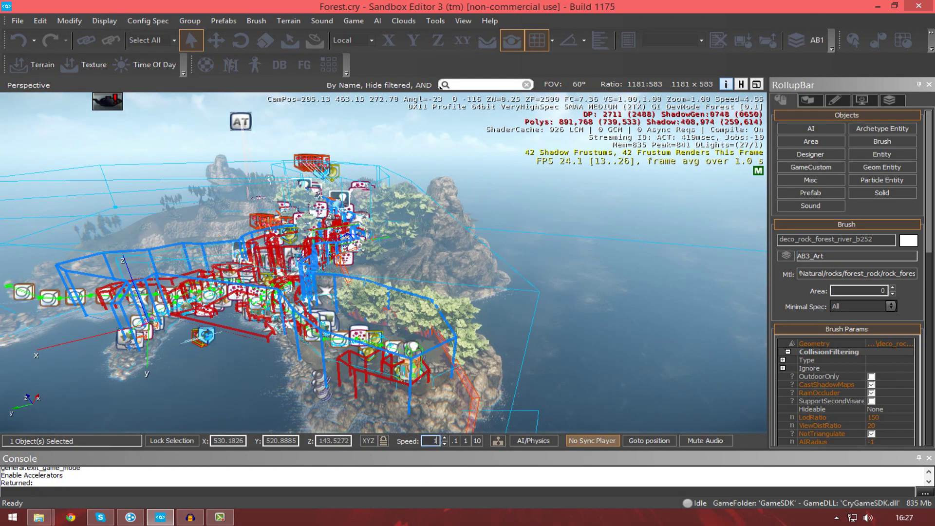
mouse_move(475, 301)
right_mouse_down()
mouse_move(469, 375)
mouse_move(475, 303)
mouse_move(460, 309)
right_mouse_up()
key("w")
key("w")
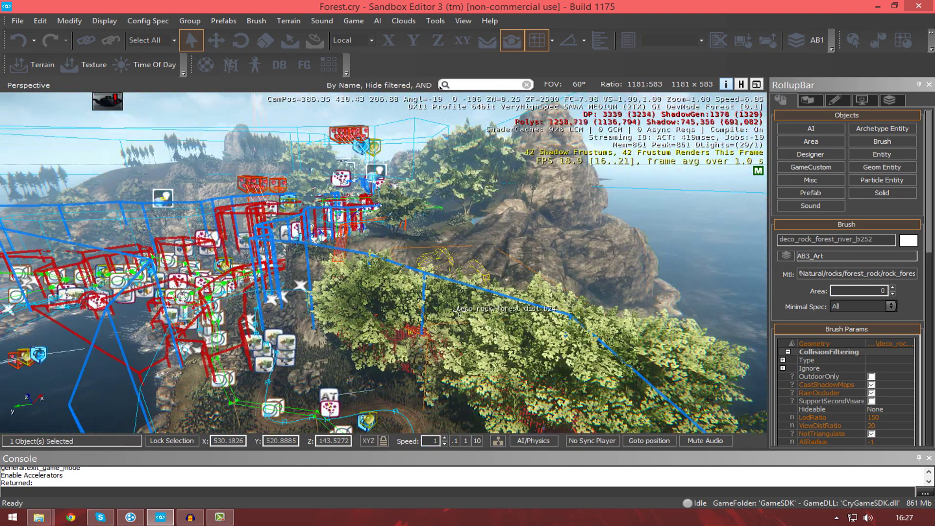
Step: Review the viewport's display options and preset resolutions, and pick the distant rock brush on the hillside
right_click(684, 84)
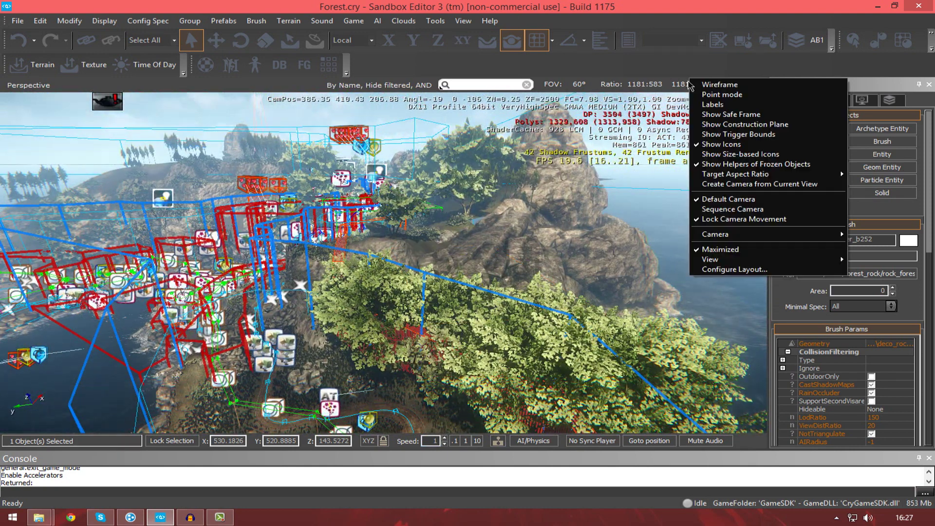
left_click(678, 85)
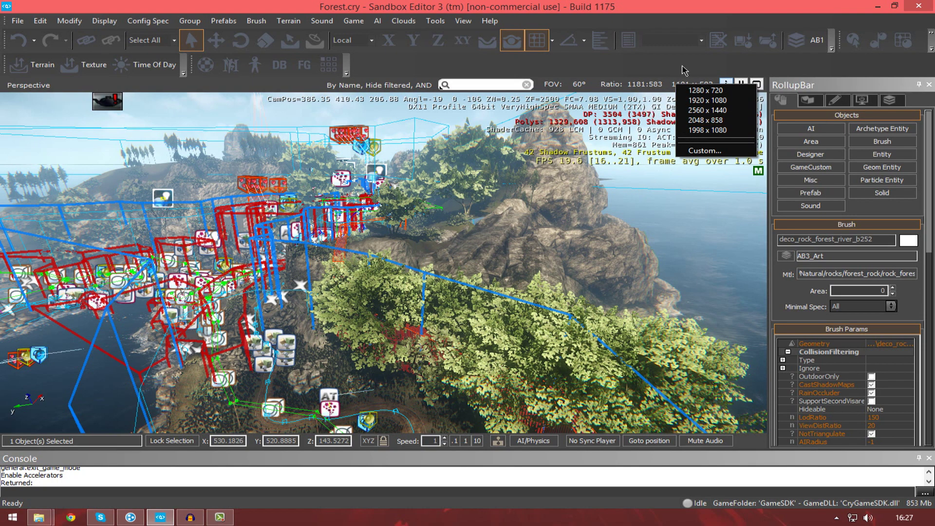
left_click(560, 180)
right_click_drag(560, 181, 560, 180)
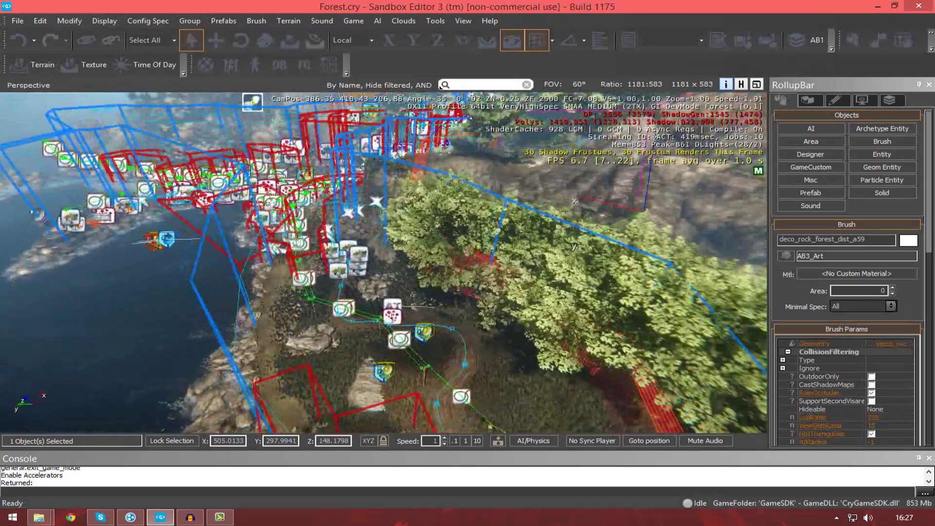
right_click_drag(553, 228, 552, 229)
Step: Set the perspective viewport's resolution to the 2048 x 858 preset
left_click(685, 85)
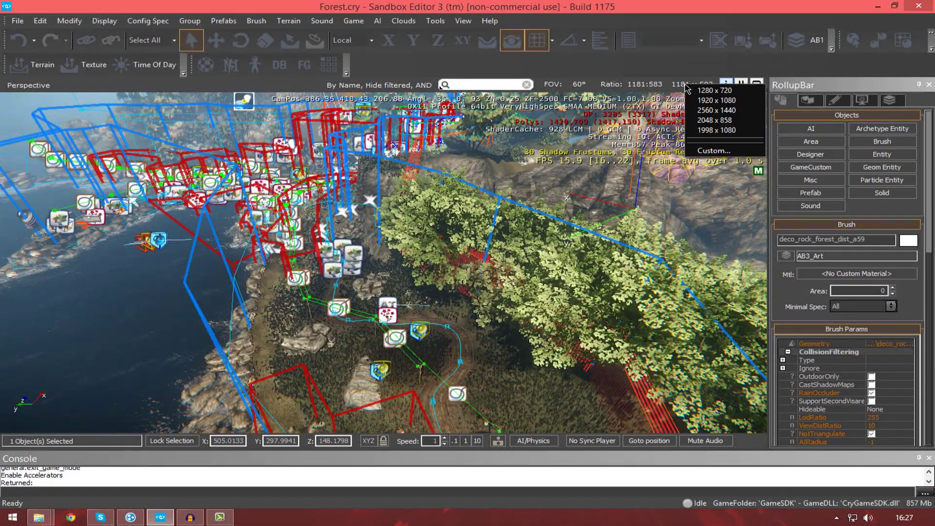
left_click(686, 88)
left_click(693, 91)
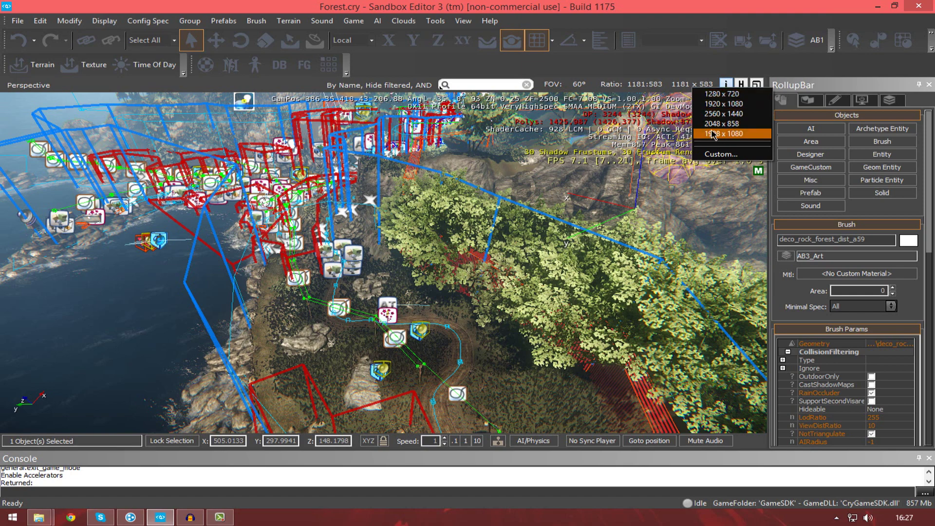
right_click_drag(483, 201, 559, 167)
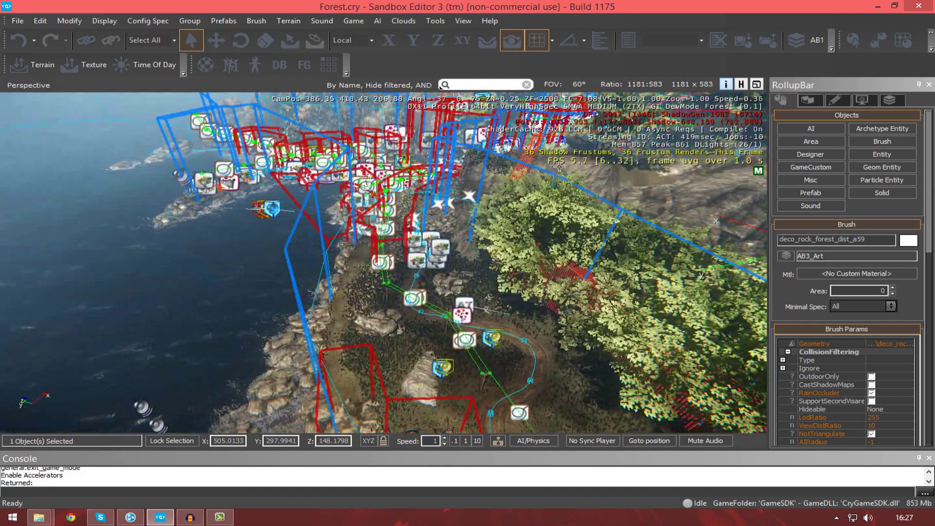
left_click(756, 84)
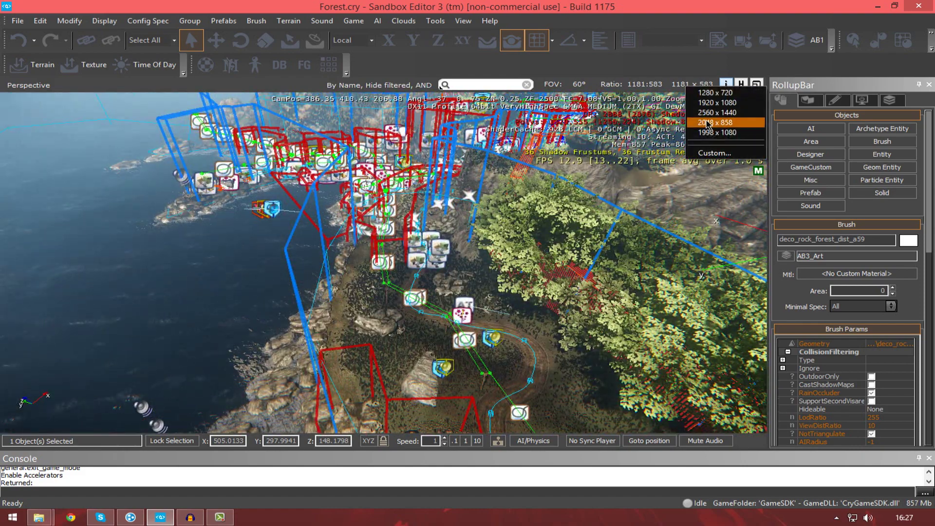
left_click(706, 123)
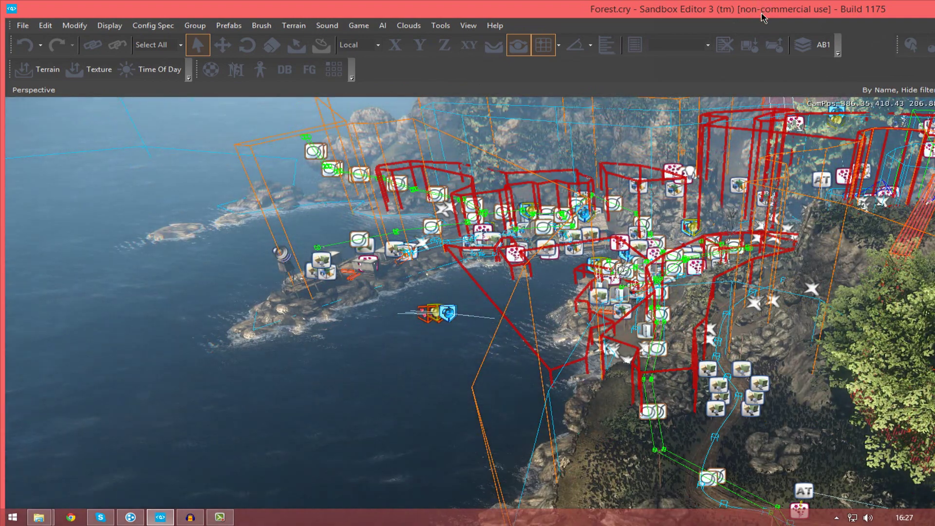
Step: Set the perspective viewport's resolution to the 1280 x 720 preset, and restore the editor window to fill the screen
left_click_drag(762, 13, 134, 80)
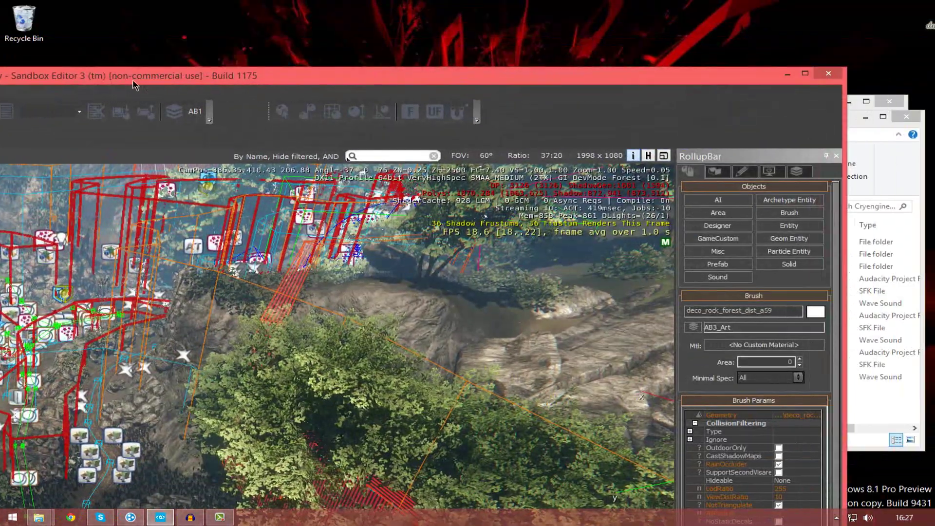
left_click(606, 156)
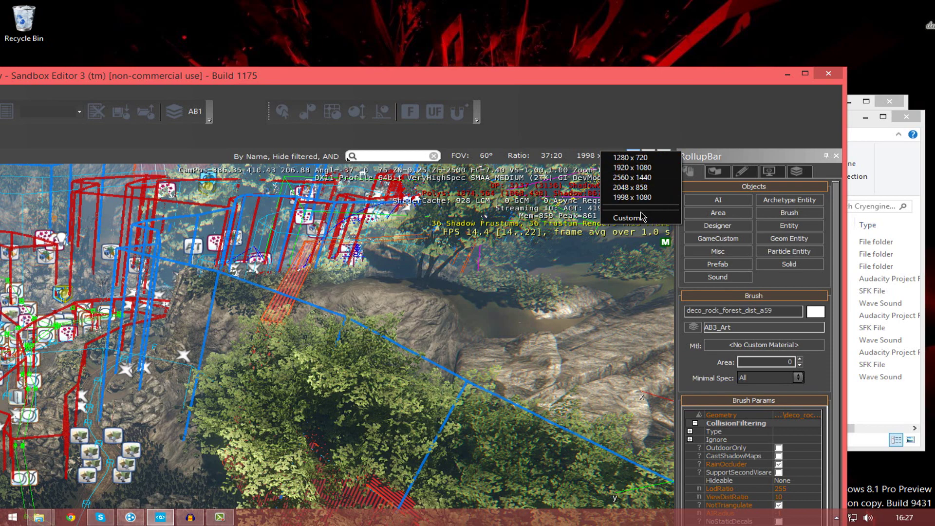
left_click(631, 159)
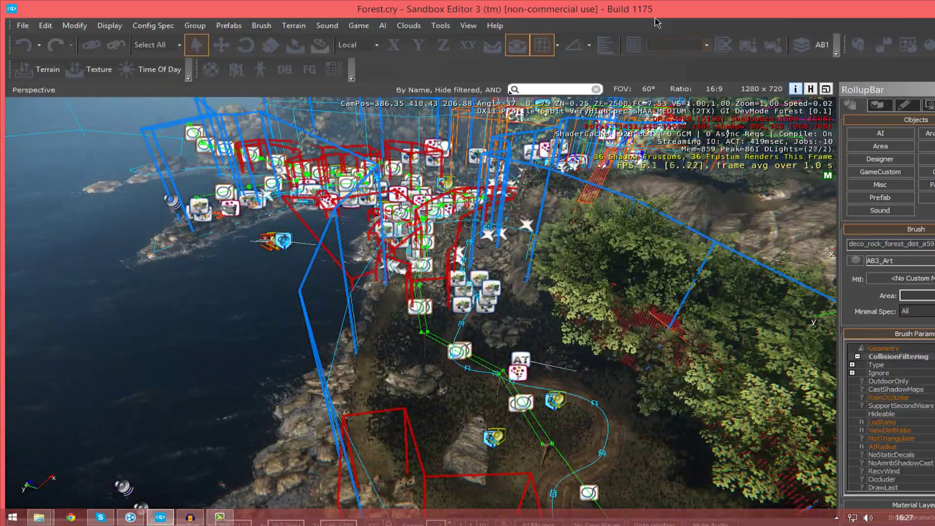
double_click(652, 19)
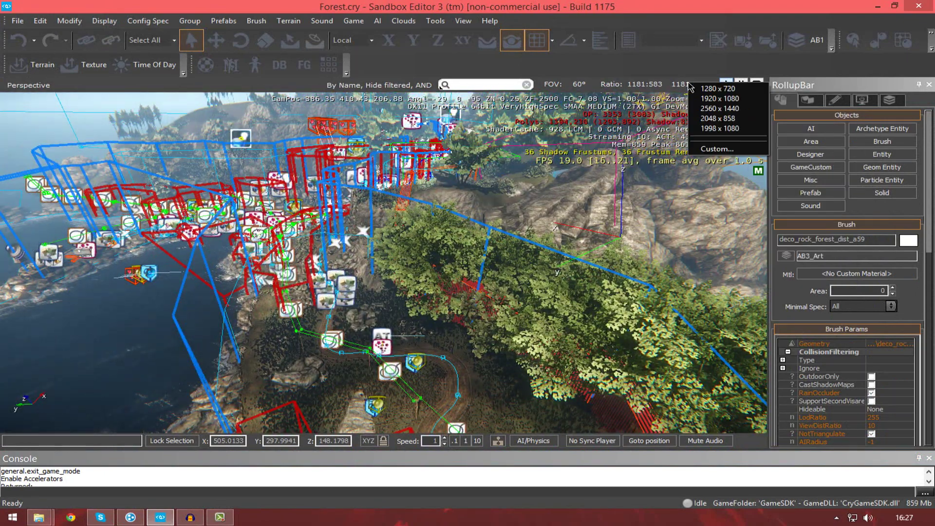
Step: Check the viewport's custom resolution dialog without applying a size, and look over the coast below
left_click(714, 149)
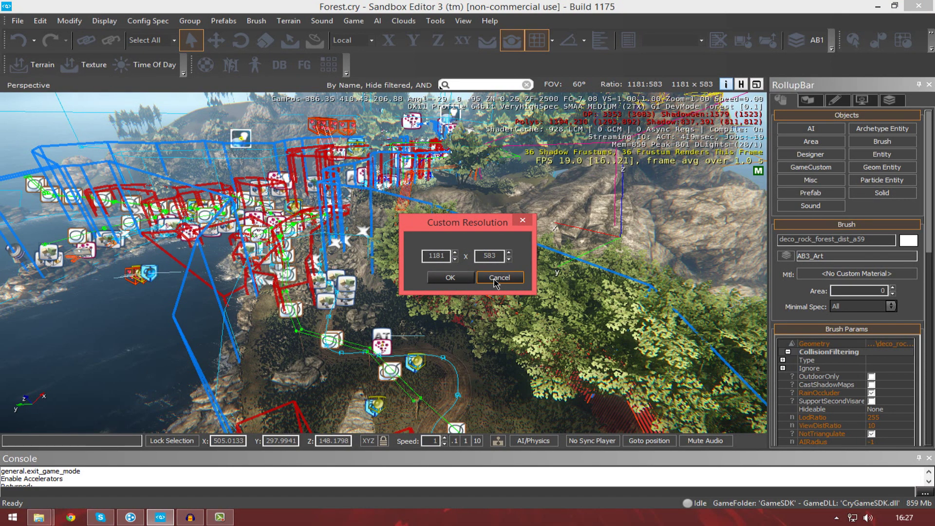
left_click(494, 279)
right_click_drag(494, 280, 626, 206)
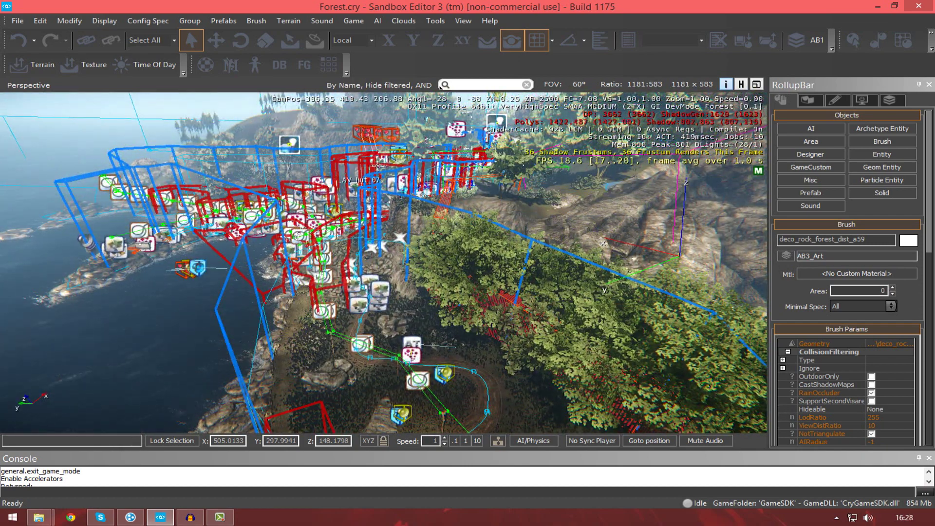
mouse_move(563, 155)
right_mouse_down()
mouse_move(506, 221)
mouse_move(591, 268)
right_mouse_up()
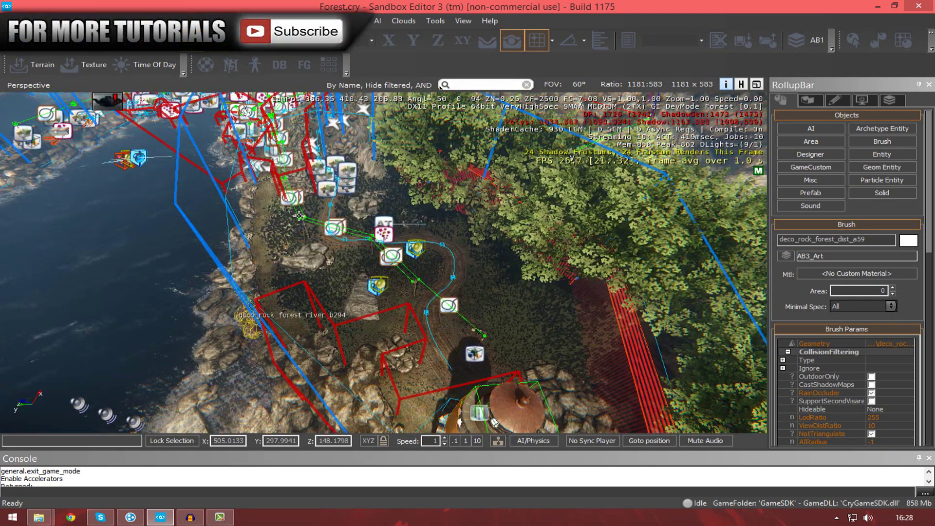
Step: Try a 90-degree field of view in the perspective viewport, and settle on 55 degrees
left_click(587, 89)
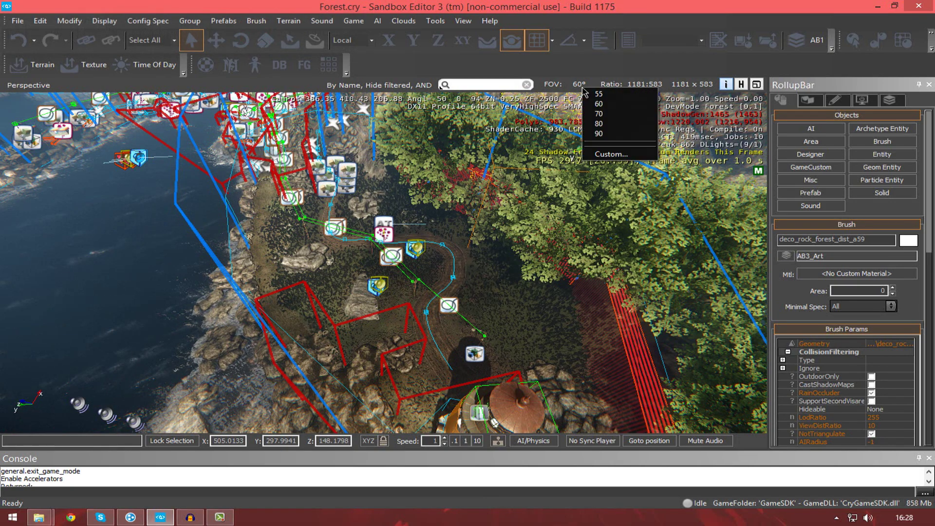
left_click(611, 135)
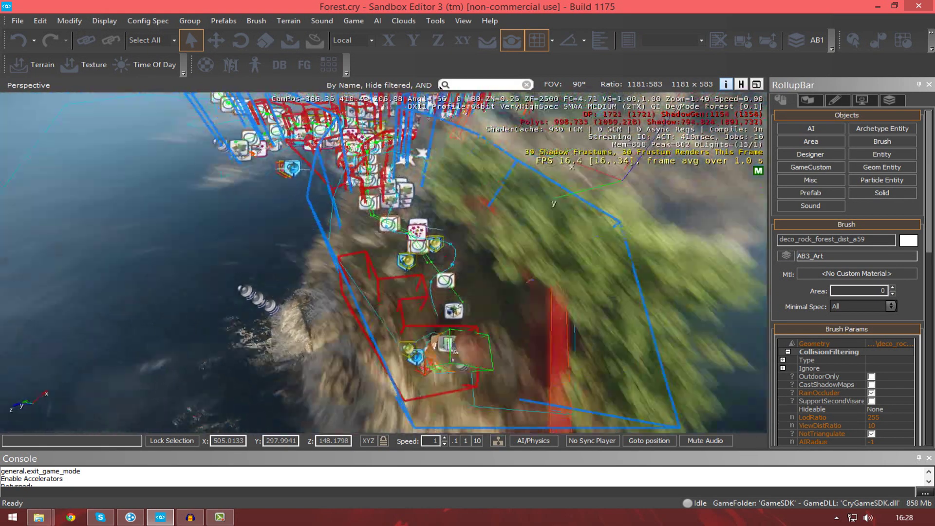
right_click_drag(384, 263, 390, 192)
key("w")
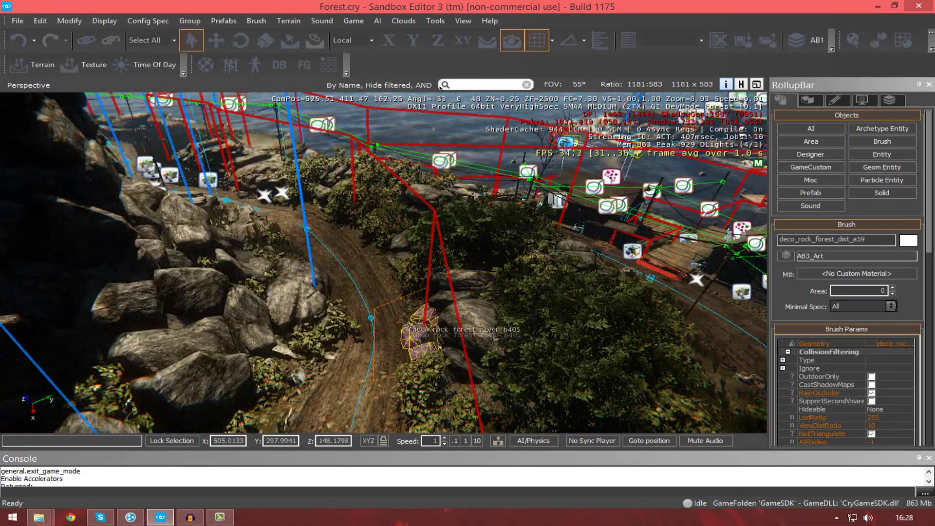
Step: Clear the selection and fly along the dirt road to view the grassy hillside and the lighthouse
left_click(389, 318)
key("w")
right_click_drag(390, 317, 363, 292)
key("w")
right_click_drag(399, 366, 384, 343)
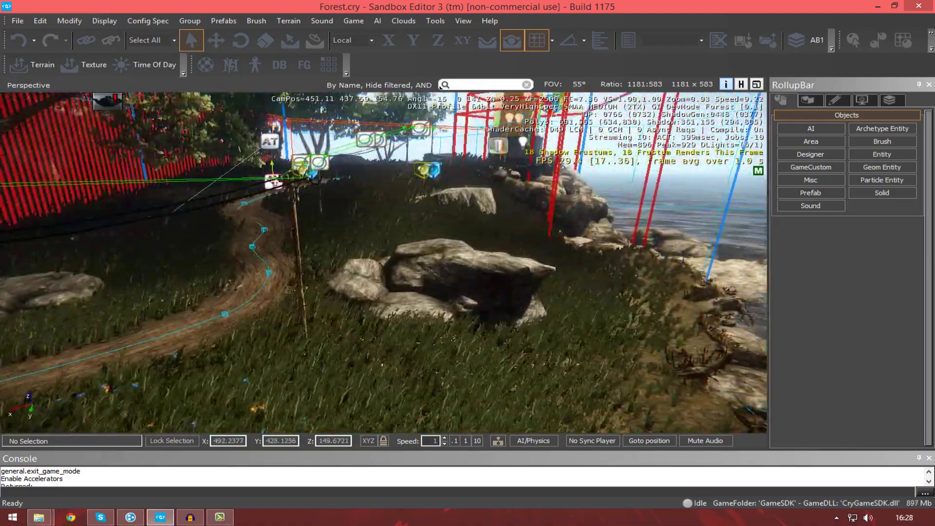
key("s")
key("a")
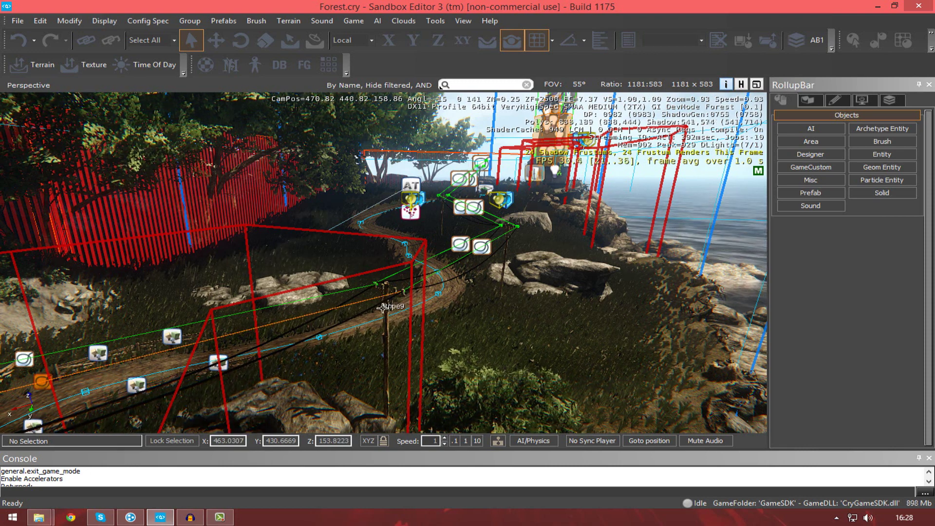
right_click_drag(463, 316, 71, 215)
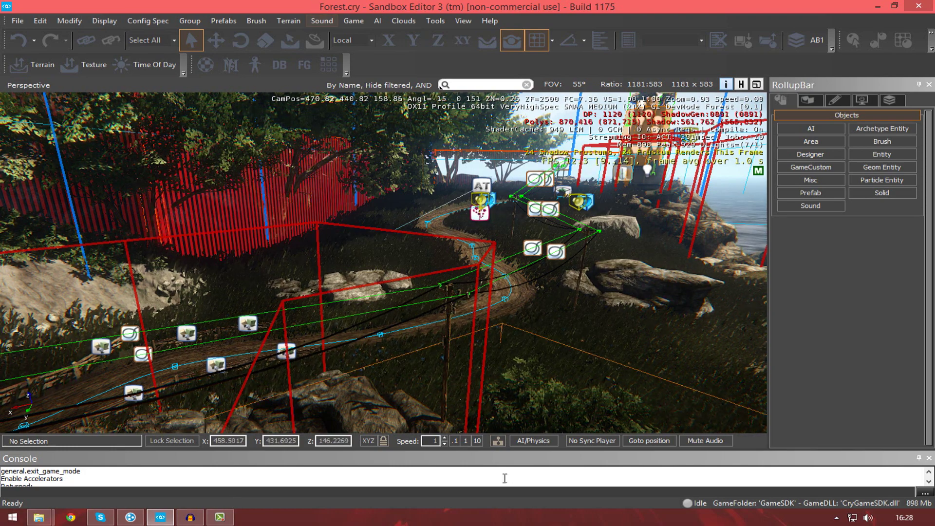
right_click_drag(541, 199, 578, 189)
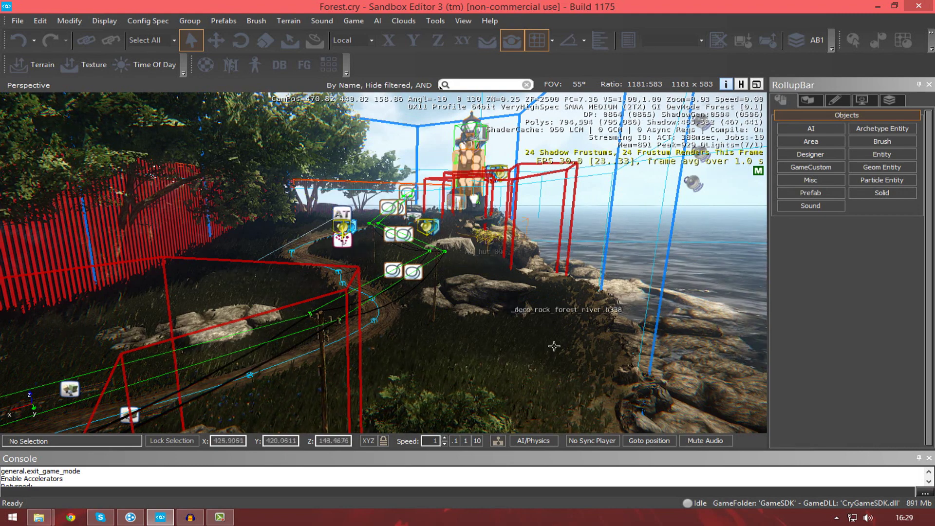
Step: Use Go to position to move the camera to X 500
left_click(643, 439)
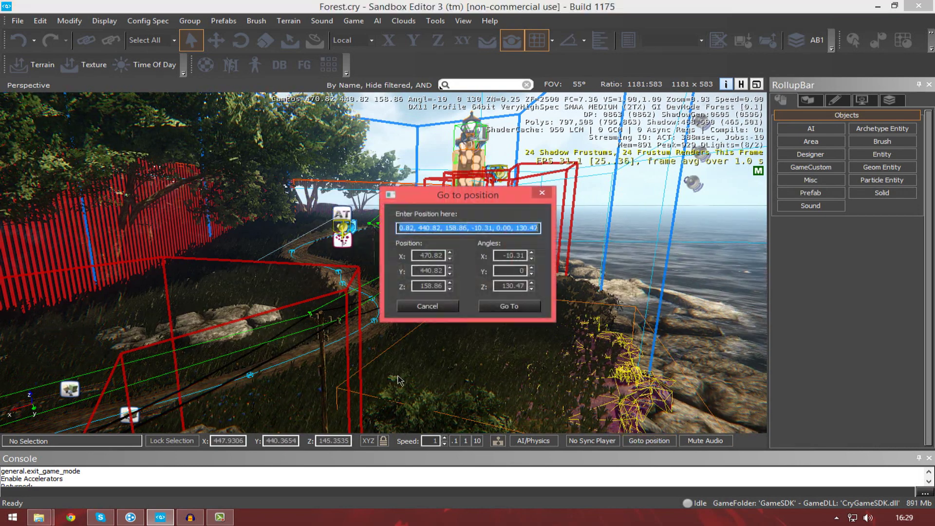
key("Tab")
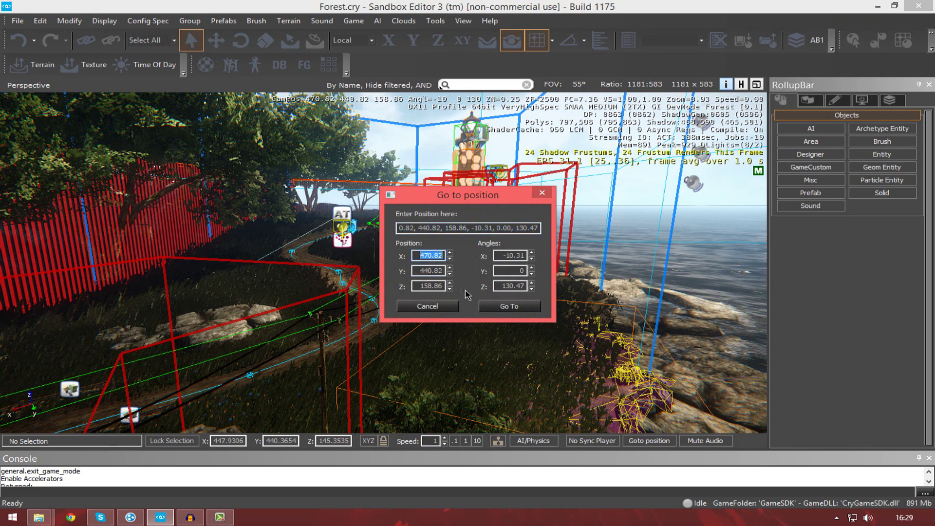
left_click_drag(447, 195, 522, 205)
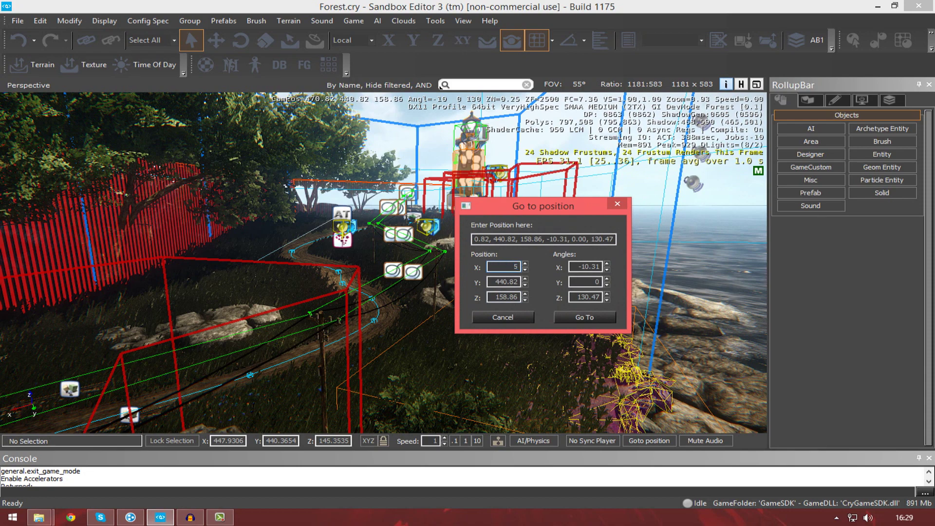
key("Return")
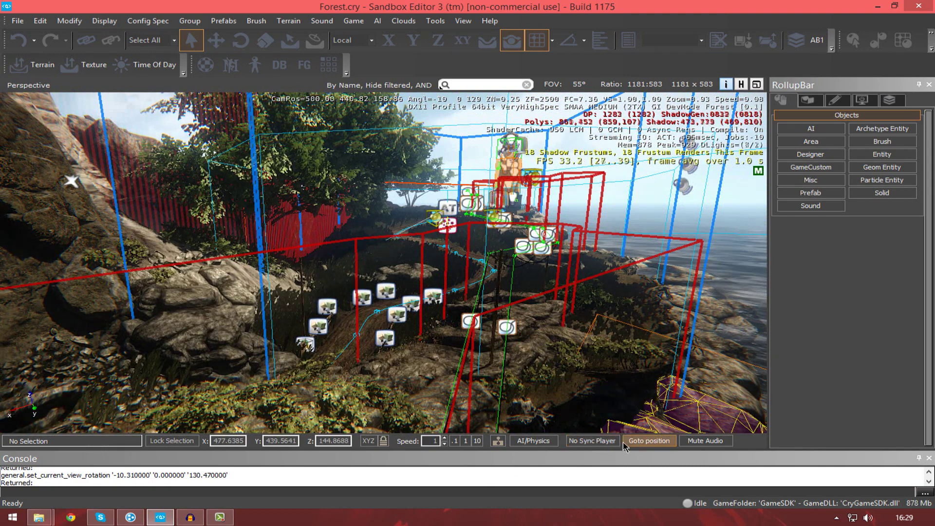
Step: Use Go to position to move the camera to X 400
left_click(649, 441)
key("Tab")
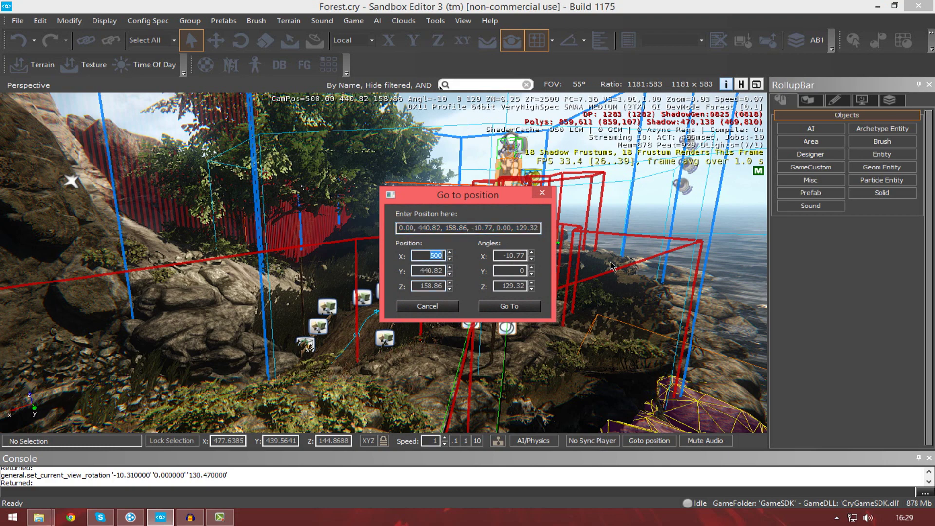
type("400")
key("Return")
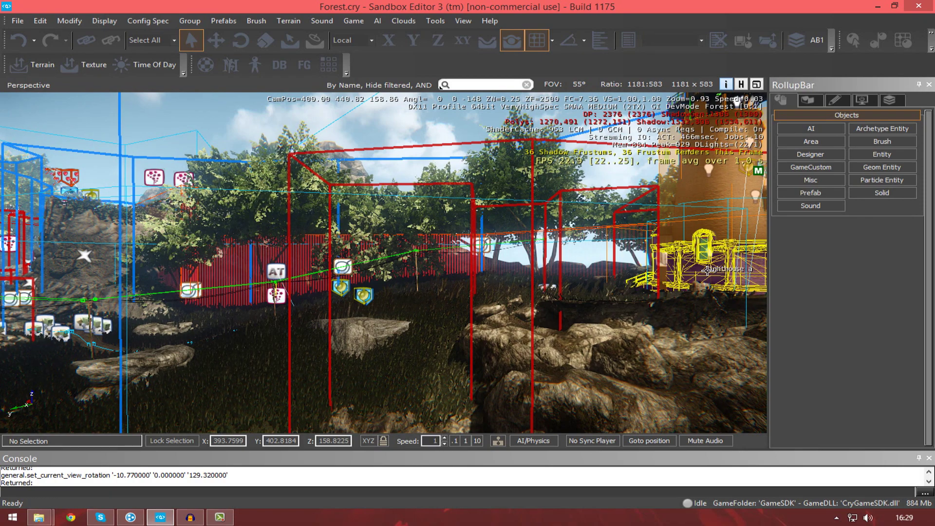
Step: Look around from the new camera position and fly over the grass to the rocks beside the dirt road
right_click_drag(706, 271, 547, 324)
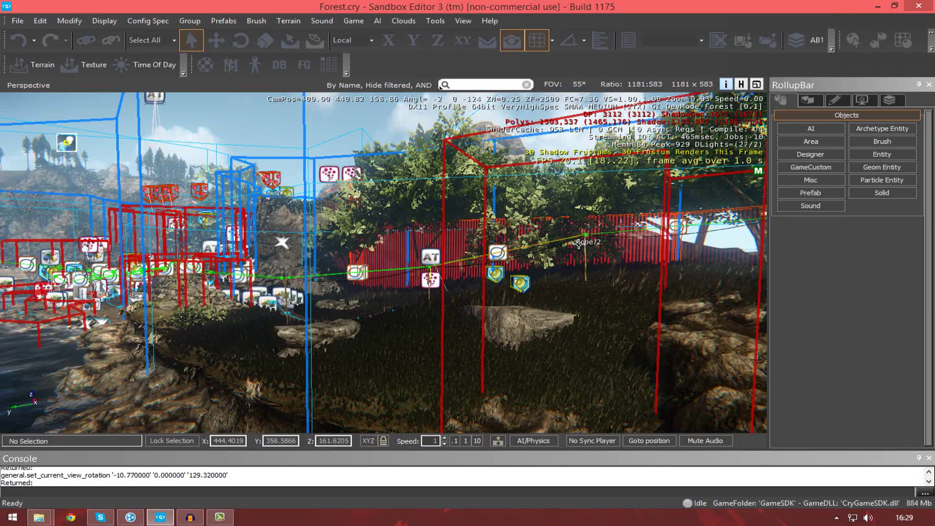
right_click_drag(585, 288, 677, 291)
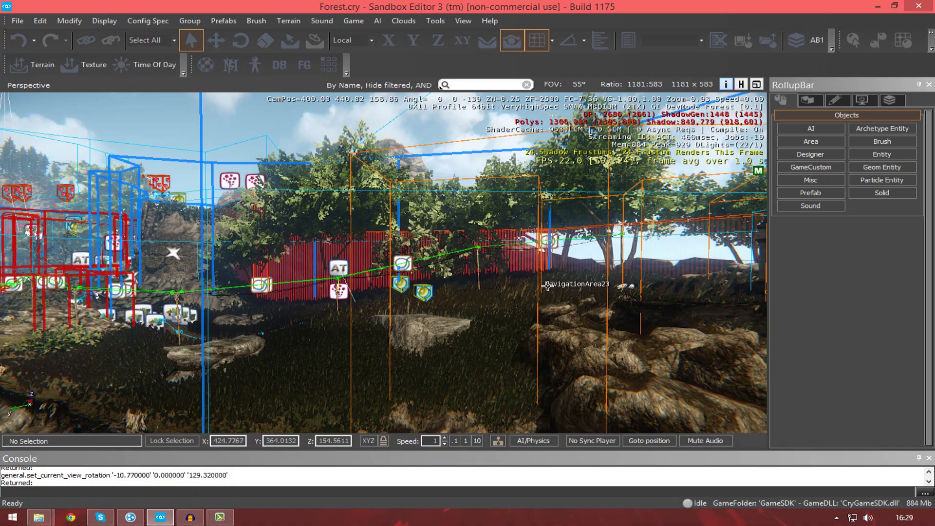
key("w")
right_click_drag(475, 331, 58, 365)
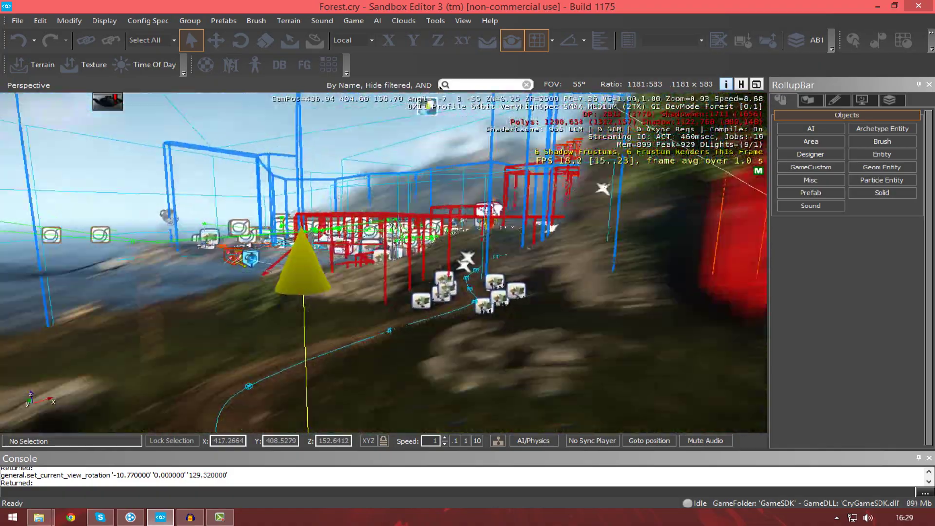
key("a")
right_click_drag(194, 263, 643, 282)
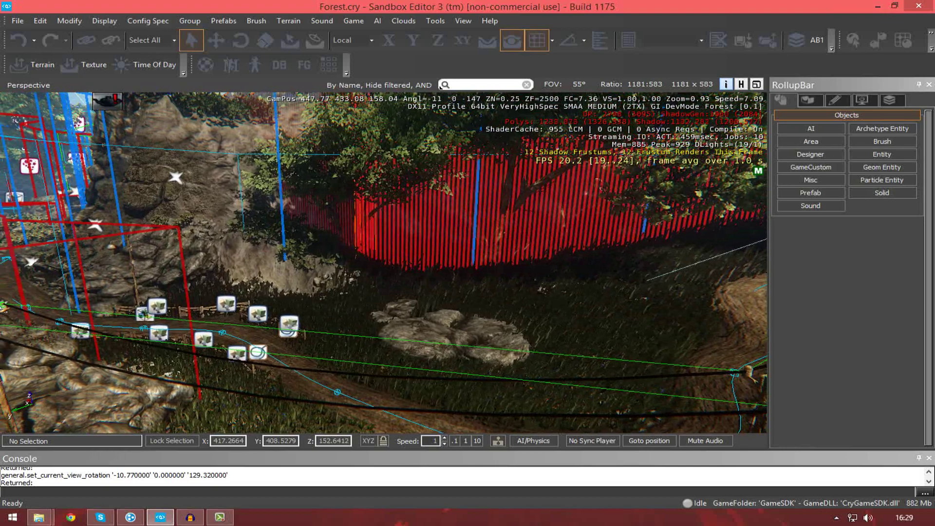
Step: Select the flat river rock brush beside the dirt road, and clear the selection again
left_click(421, 354)
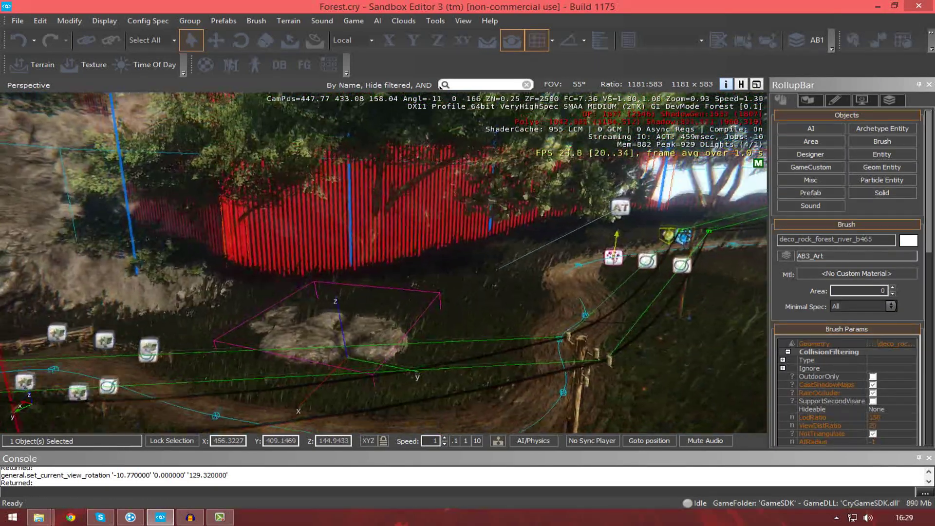
right_click_drag(421, 354, 384, 351)
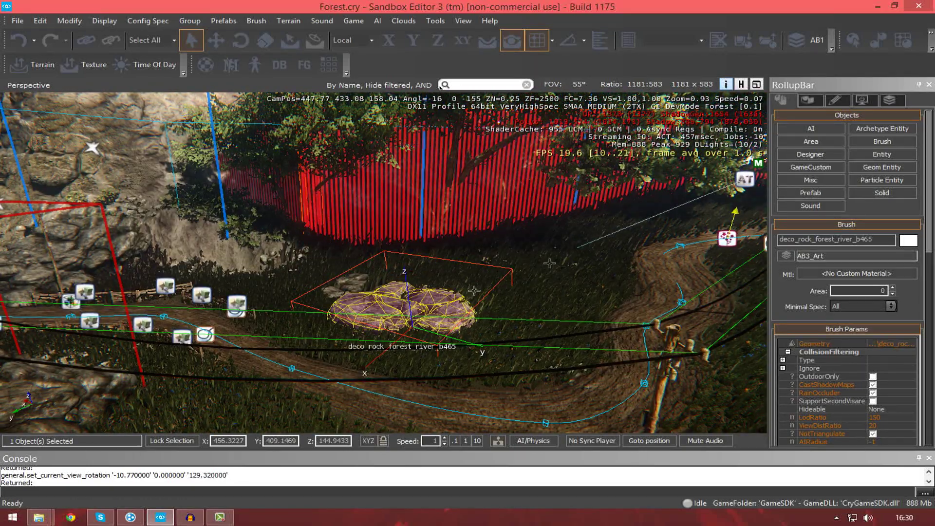
right_click_drag(571, 291, 583, 288)
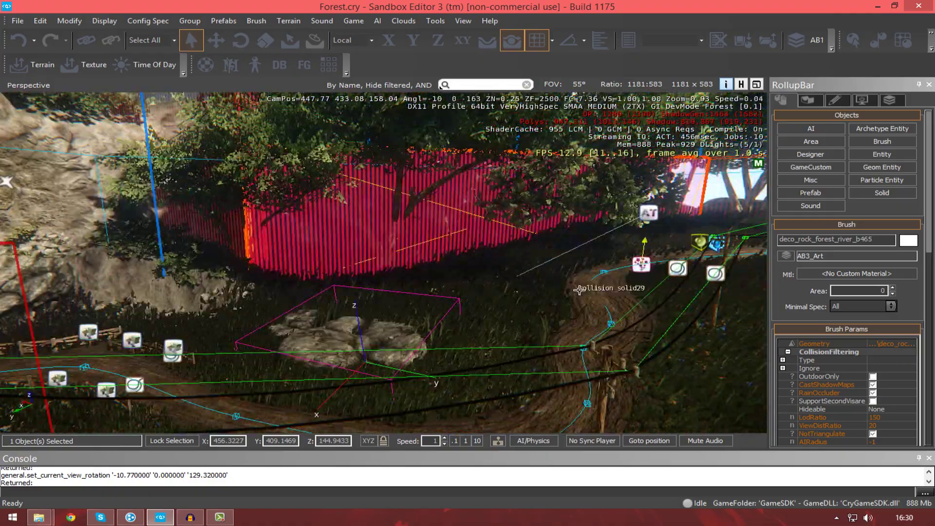
left_click(519, 346)
mouse_move(520, 346)
right_mouse_down()
mouse_move(395, 379)
mouse_move(278, 322)
mouse_move(294, 343)
right_mouse_up()
right_click_drag(370, 254, 571, 285)
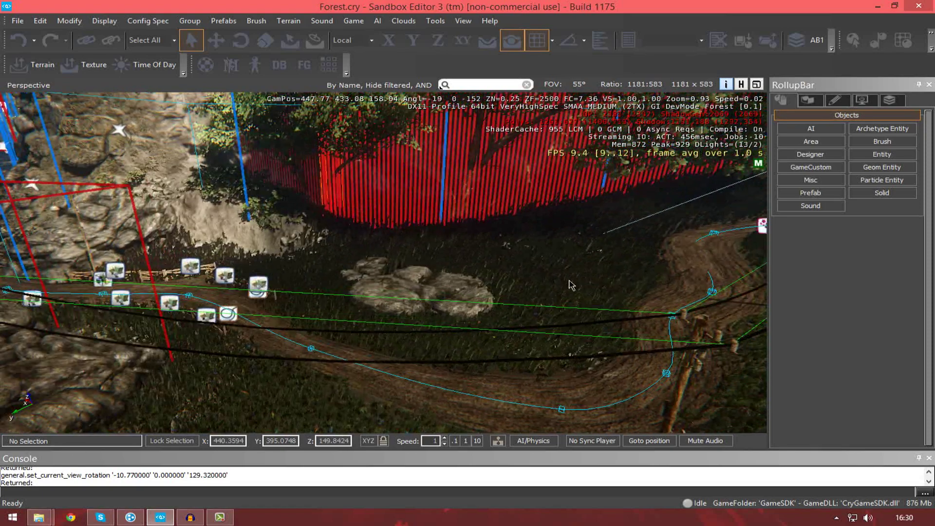
Step: Move in close to the river rock group in the grass and select its brush
key("w")
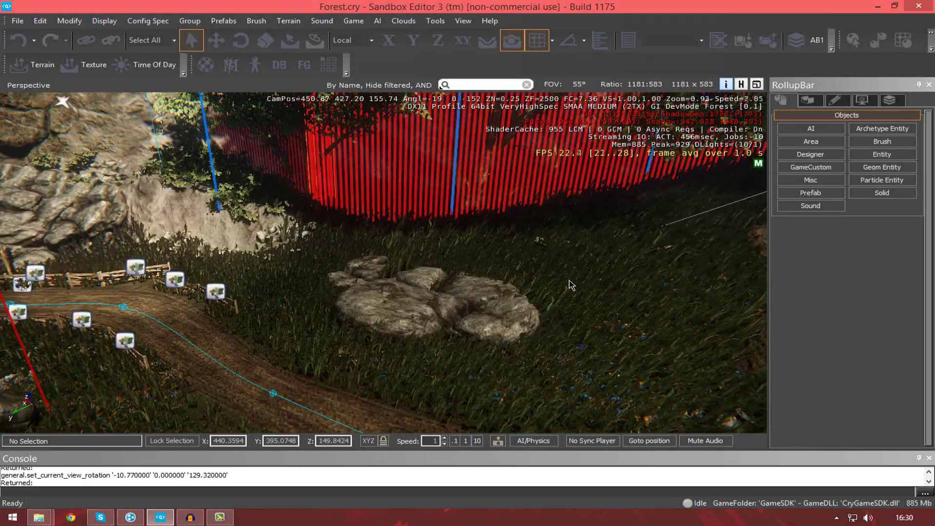
mouse_move(400, 259)
right_mouse_down()
mouse_move(457, 285)
mouse_move(405, 260)
right_mouse_up()
left_click(441, 282)
key("Delete")
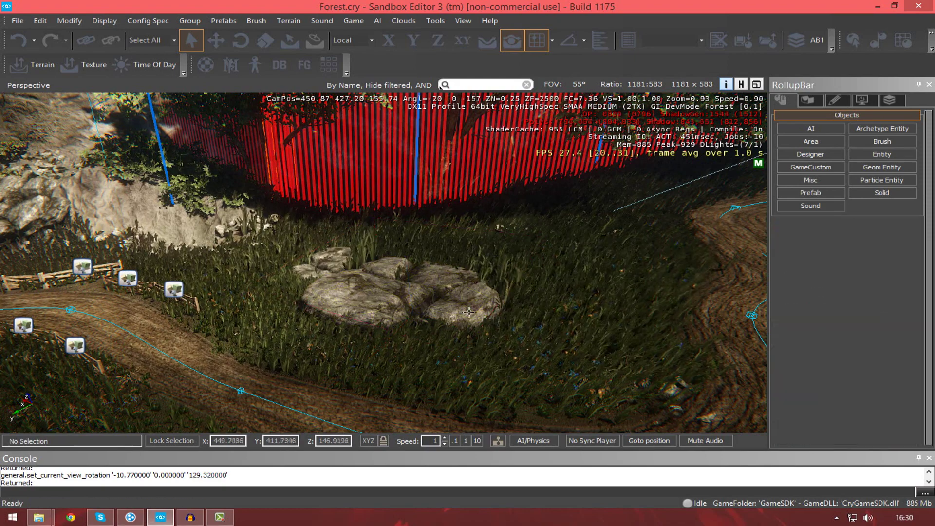
left_click(465, 309)
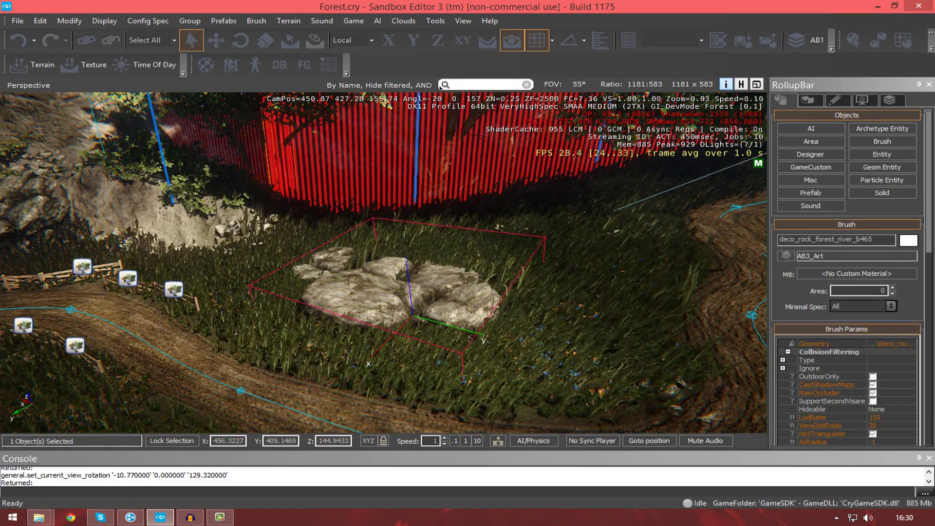
Step: Review the selected rock brush's parameters, mesh operations and material setting, and look around the nearby road
scroll(930, 254, "down", 5)
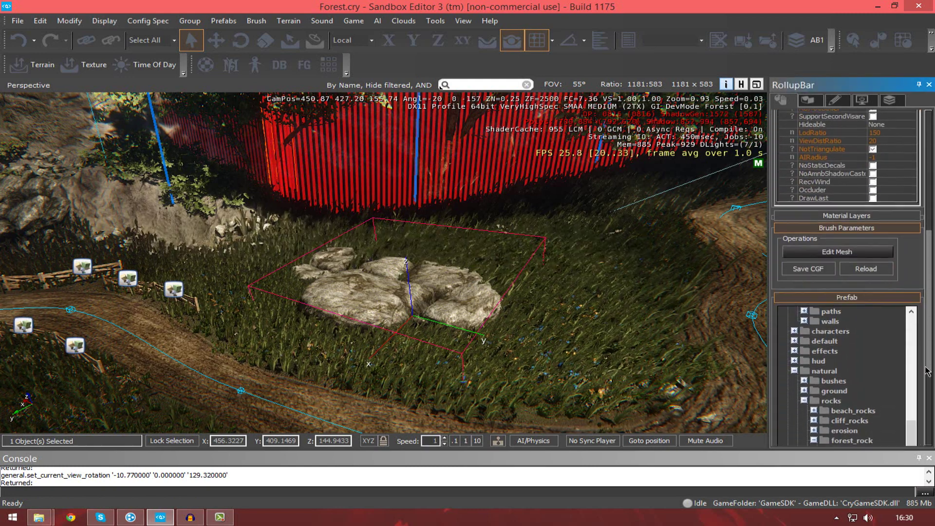
scroll(925, 240, "up", 3)
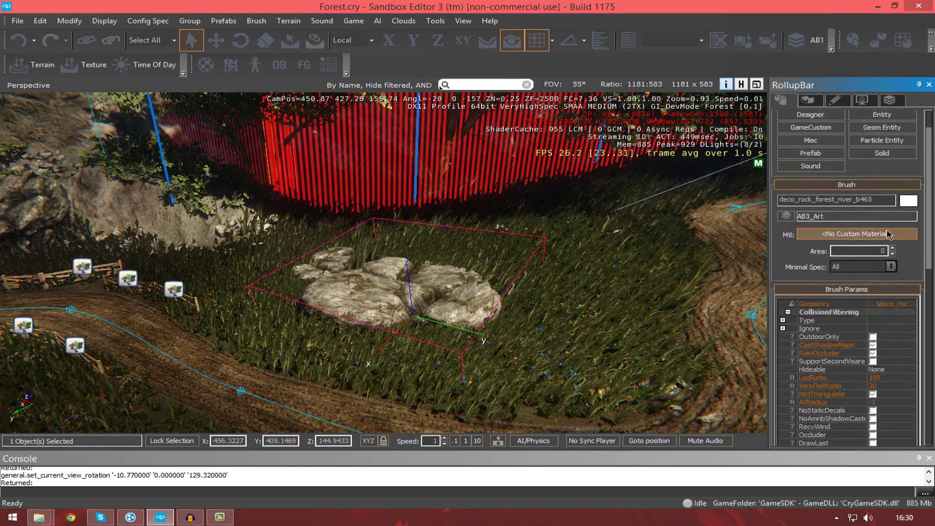
left_click_drag(932, 244, 929, 226)
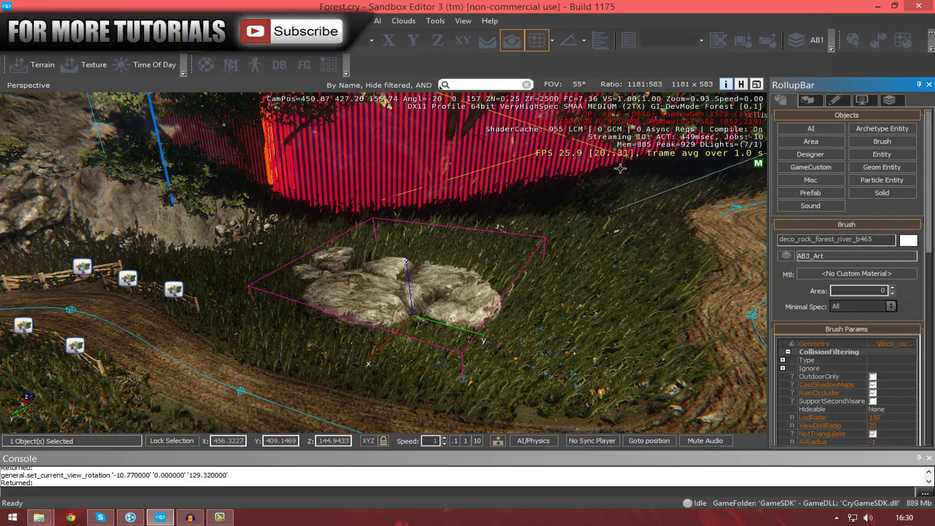
right_click_drag(620, 168, 719, 252)
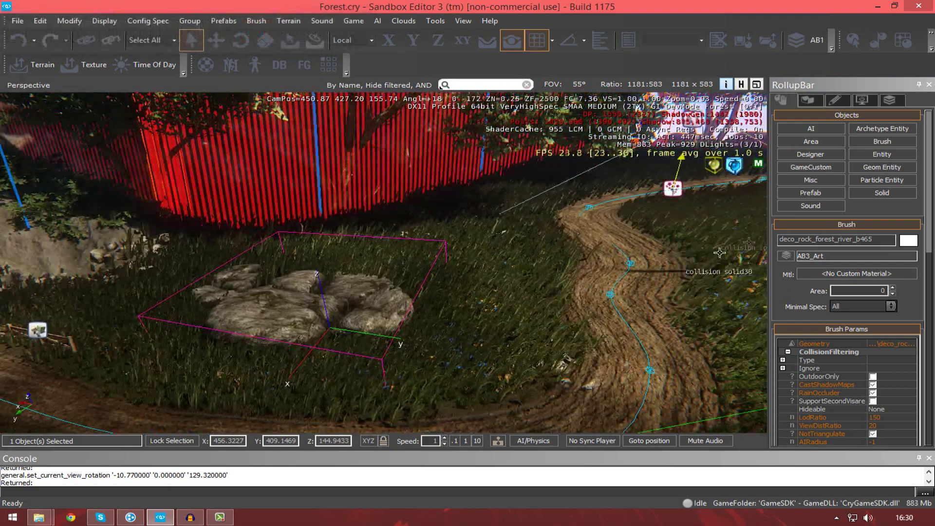
Step: Look over the selected river rock with the Move, Rotate and Scale gizmos, returning to the Move tool
left_click_drag(927, 239, 927, 293)
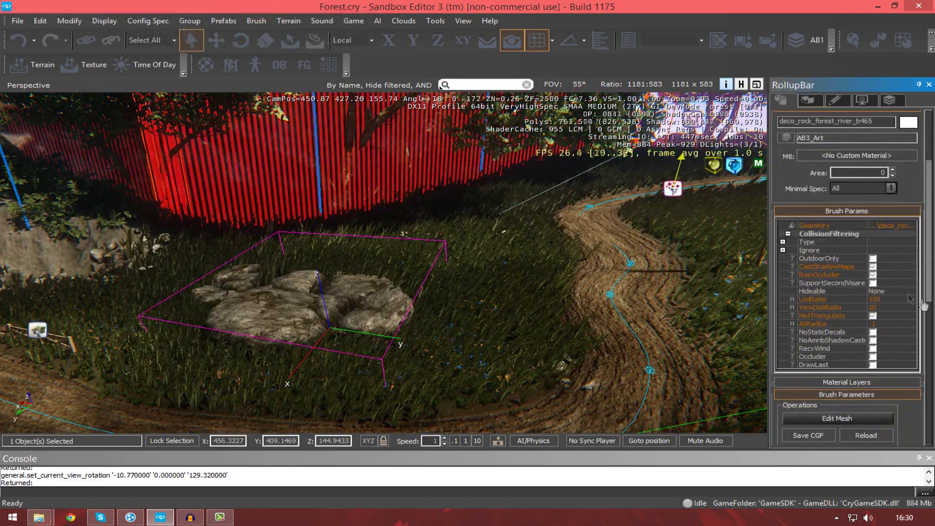
right_click_drag(480, 337, 470, 339)
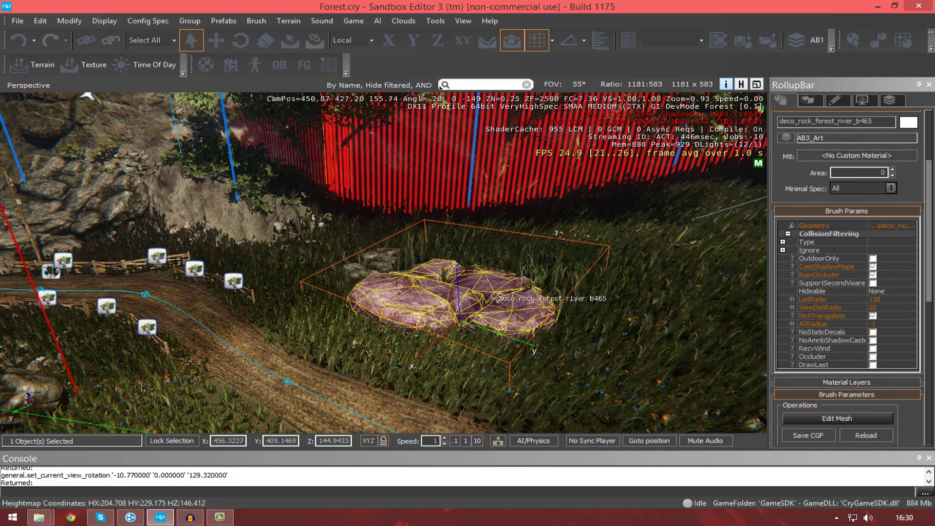
mouse_move(496, 298)
right_mouse_down()
mouse_move(519, 302)
mouse_move(502, 301)
mouse_move(509, 307)
right_mouse_up()
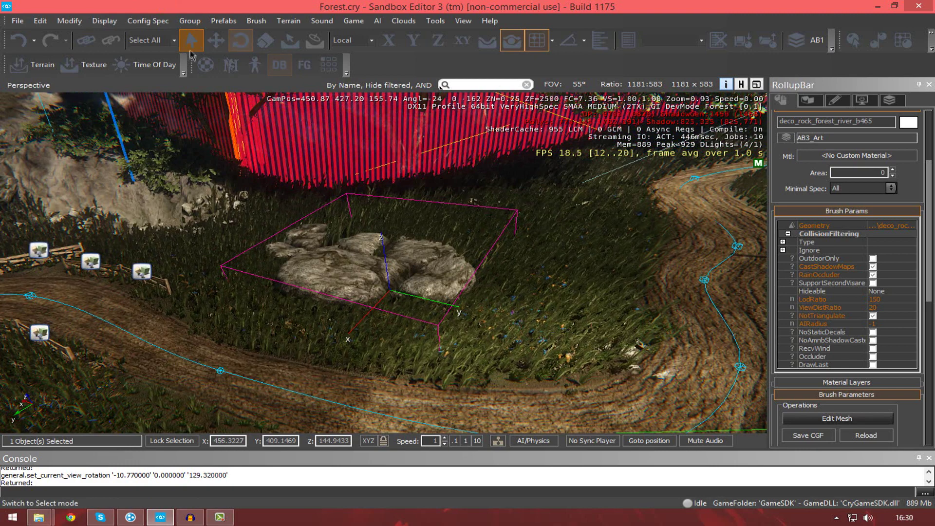
left_click(215, 40)
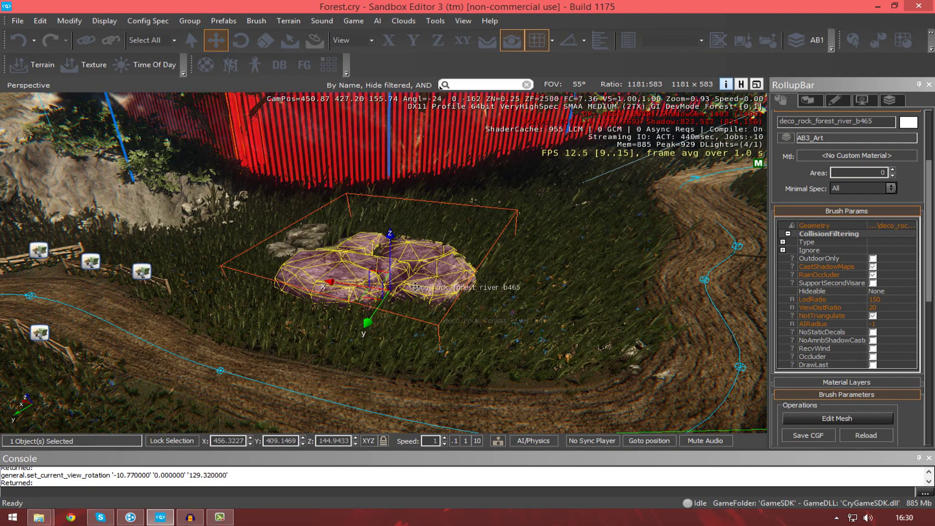
right_click_drag(414, 286, 465, 261)
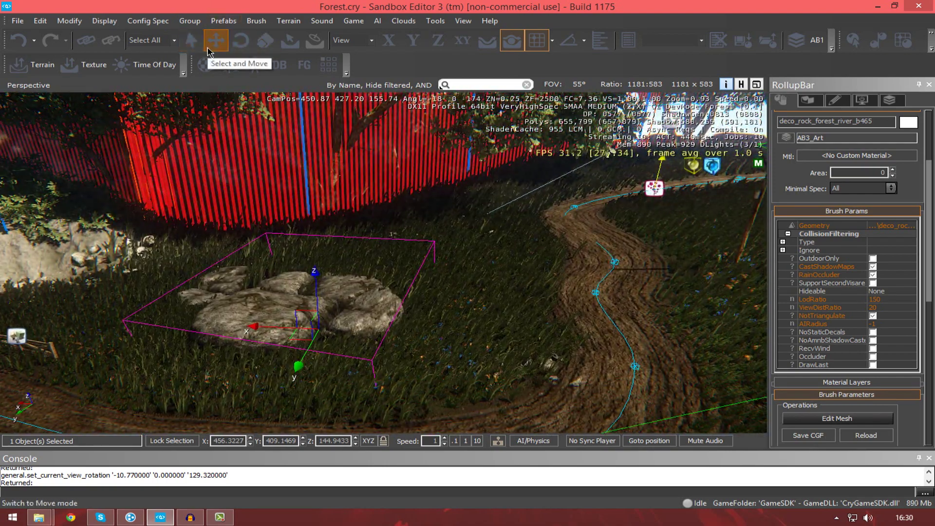
left_click(240, 40)
left_click(265, 40)
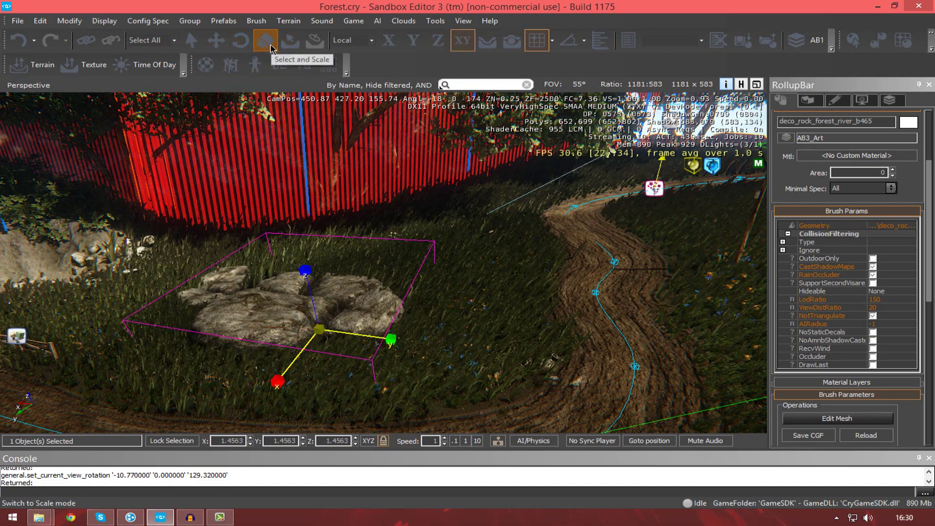
left_click(219, 49)
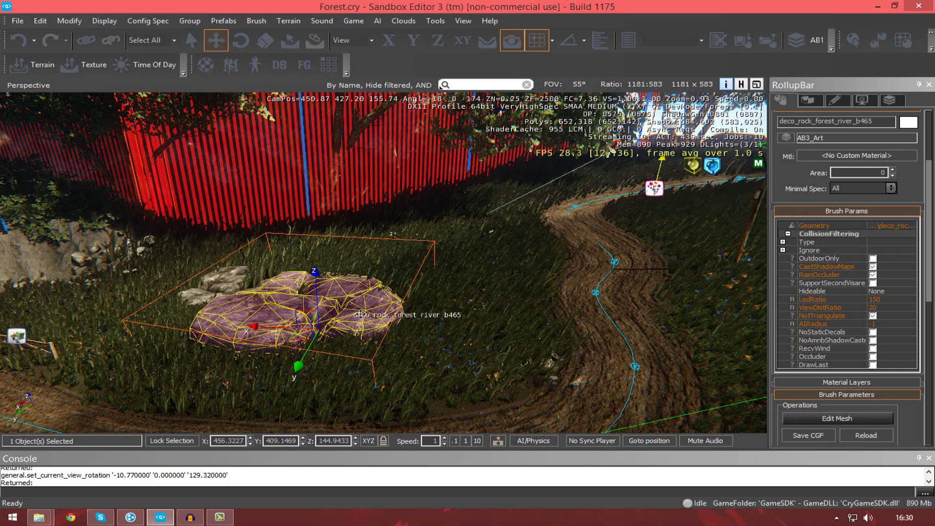
Step: Shift the river rock slightly across the grass and rotate it about its Z axis
left_click_drag(361, 313, 403, 339)
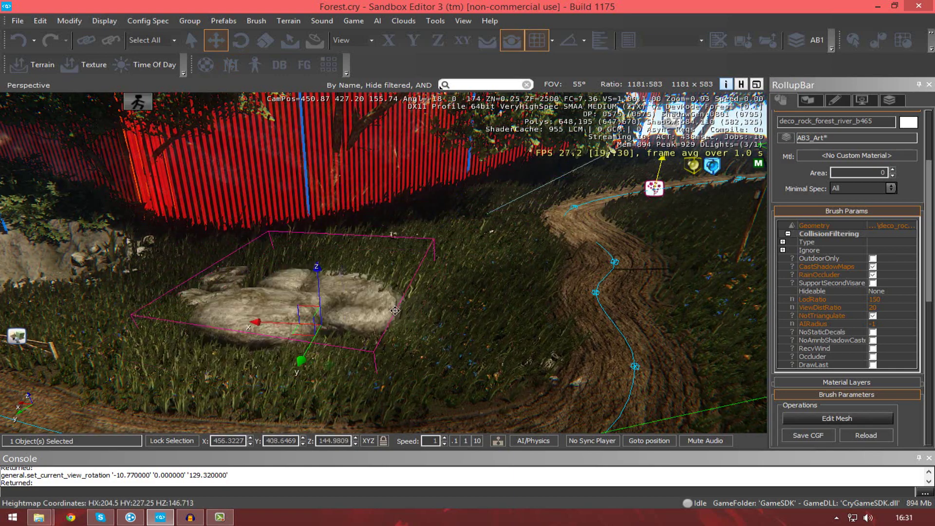
left_click(240, 40)
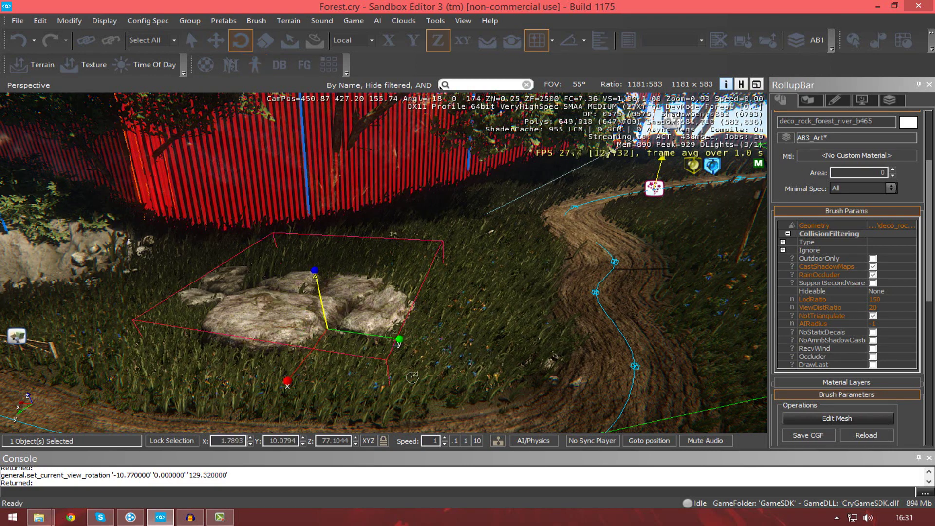
left_click_drag(322, 292, 419, 425)
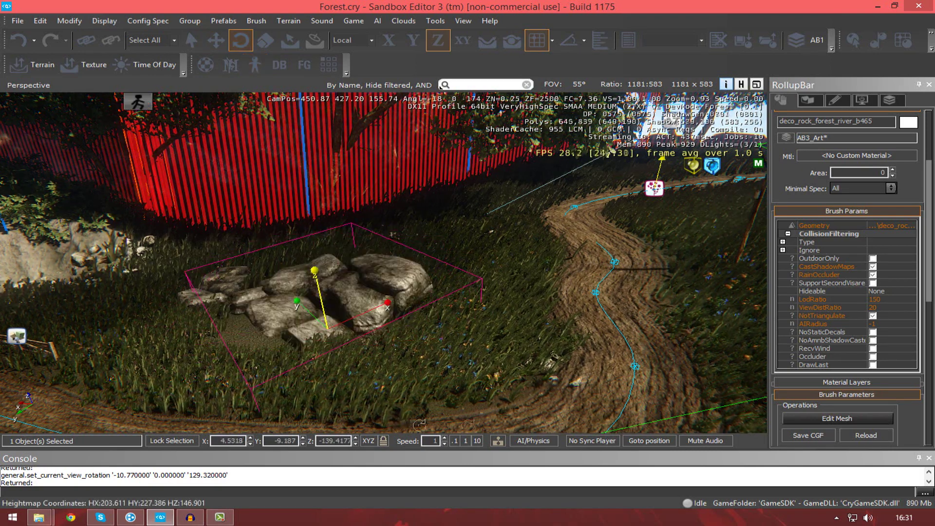
Step: Scale the river rock up uniformly to about 1.78 and switch back to the Move tool
left_click(265, 40)
left_click_drag(370, 292, 442, 284)
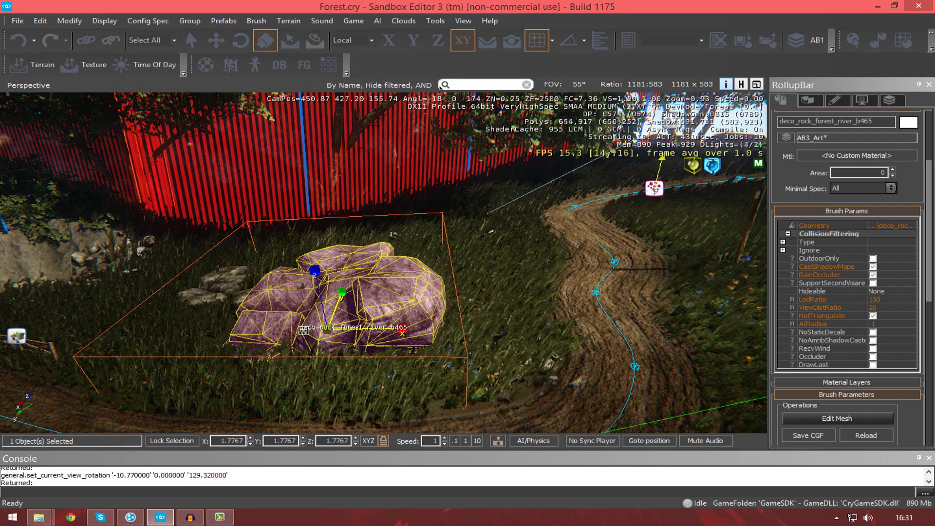
left_click(216, 42)
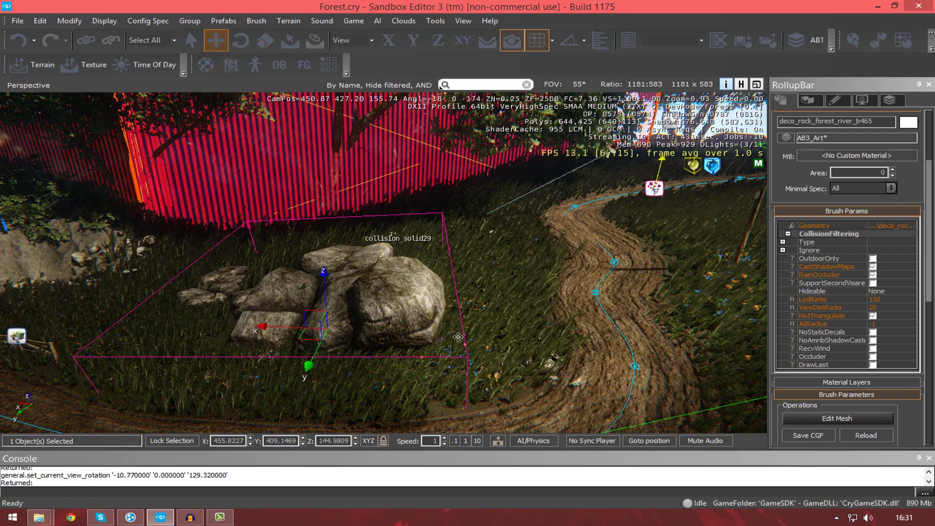
Step: Move the river rock along one axis at a time, ending at about X 456.32, Y 409.15, Z 147.94
right_click_drag(373, 239, 319, 235)
key("d")
right_click_drag(560, 322, 480, 335)
key("w")
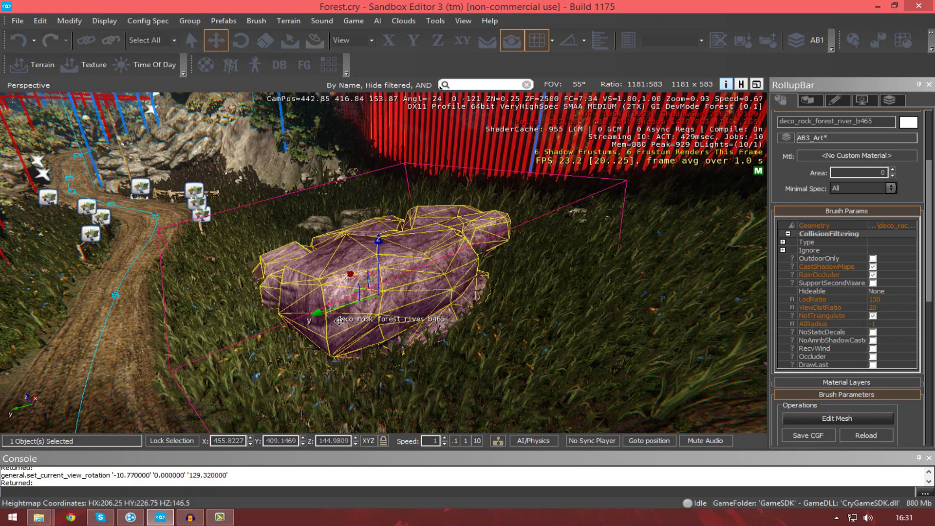
left_click_drag(347, 318, 294, 386)
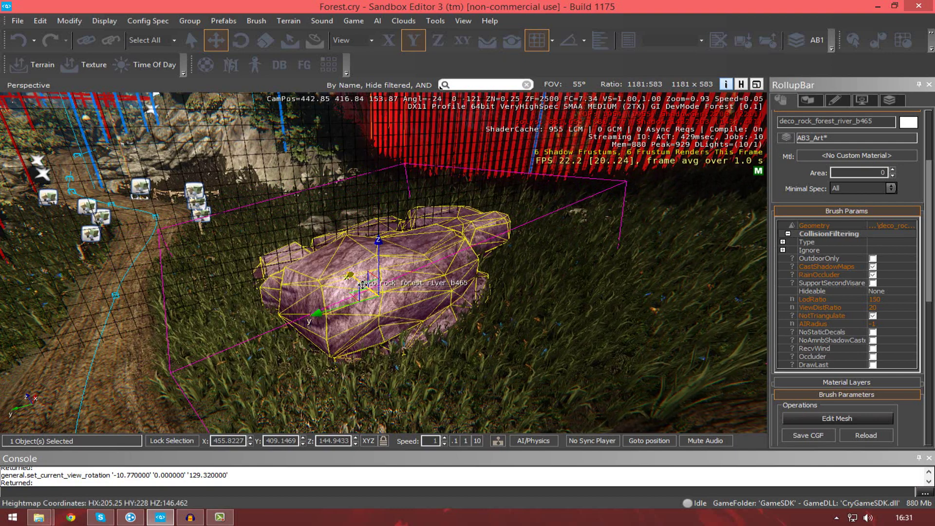
key("1")
left_click_drag(361, 283, 319, 270)
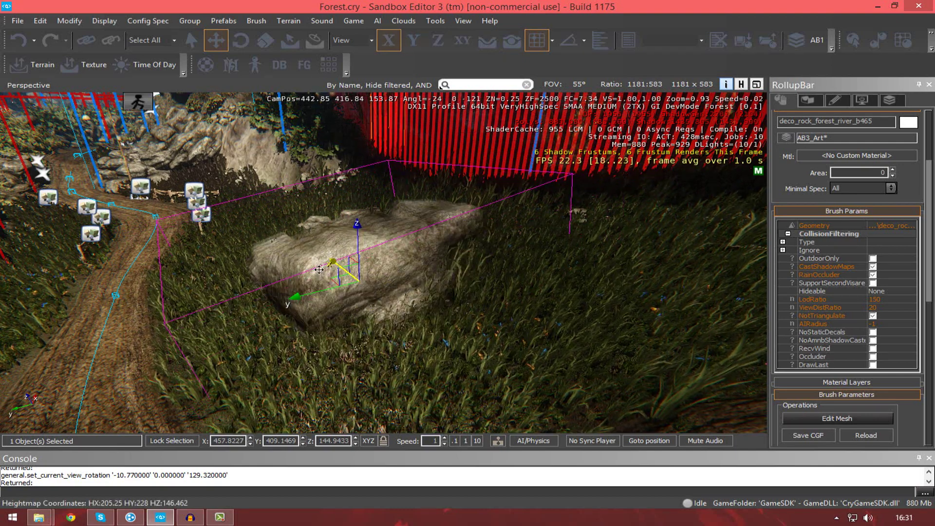
left_click_drag(252, 232, 398, 232)
key("3")
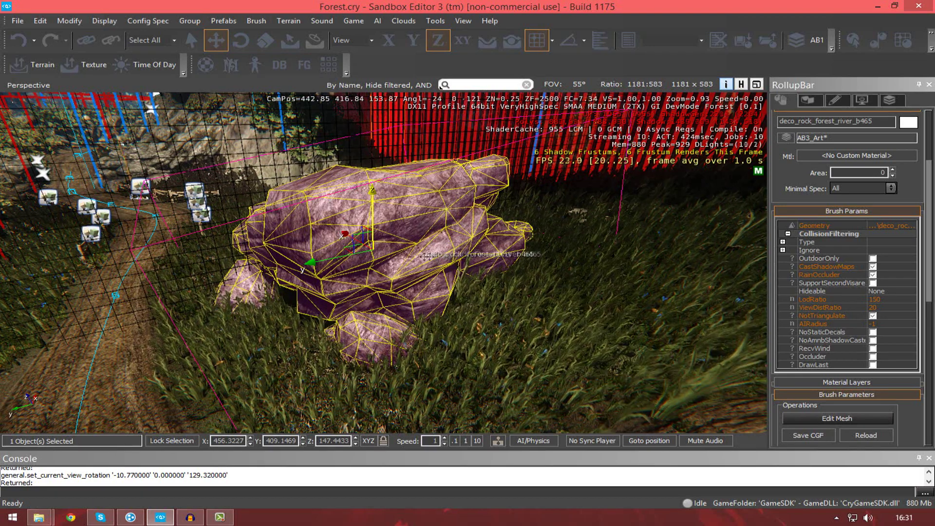
mouse_move(439, 218)
left_mouse_down()
mouse_move(439, 227)
mouse_move(440, 189)
mouse_move(440, 207)
left_mouse_up()
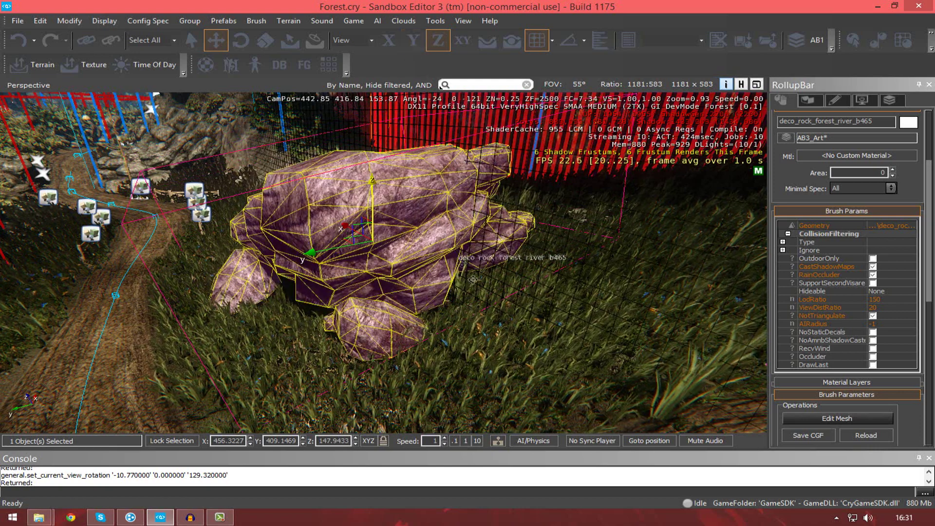
Step: Rotate the raised river rock and rescale it uniformly to about 2.19
left_click(241, 40)
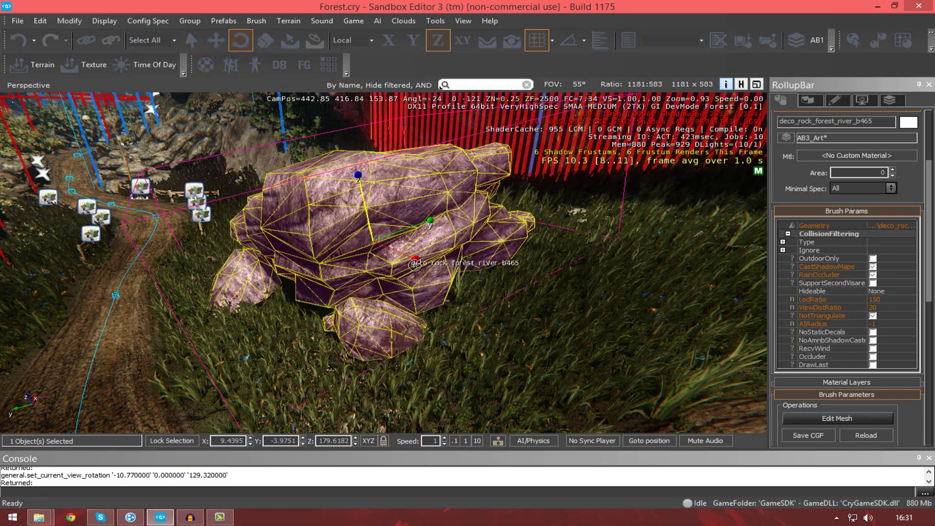
left_click_drag(427, 240, 412, 266)
left_click(266, 41)
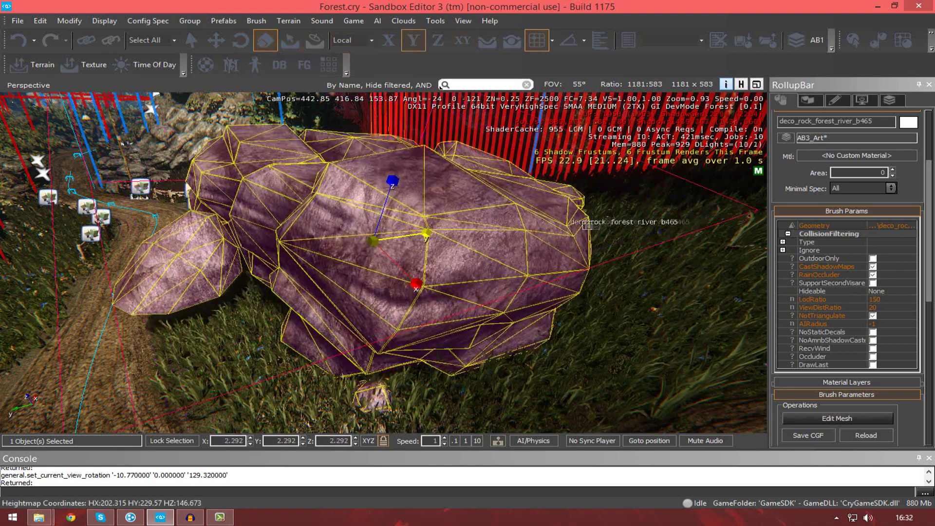
left_click_drag(487, 236, 485, 273)
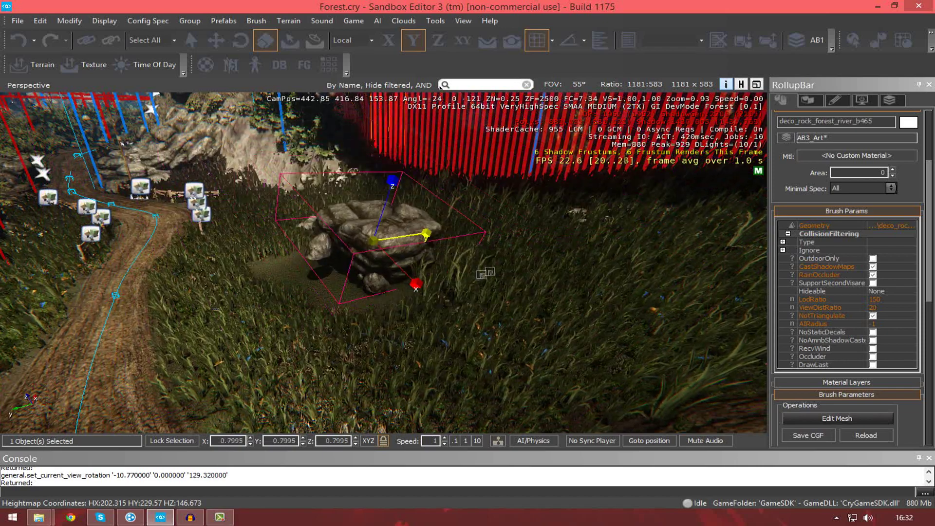
left_click_drag(671, 250, 633, 204)
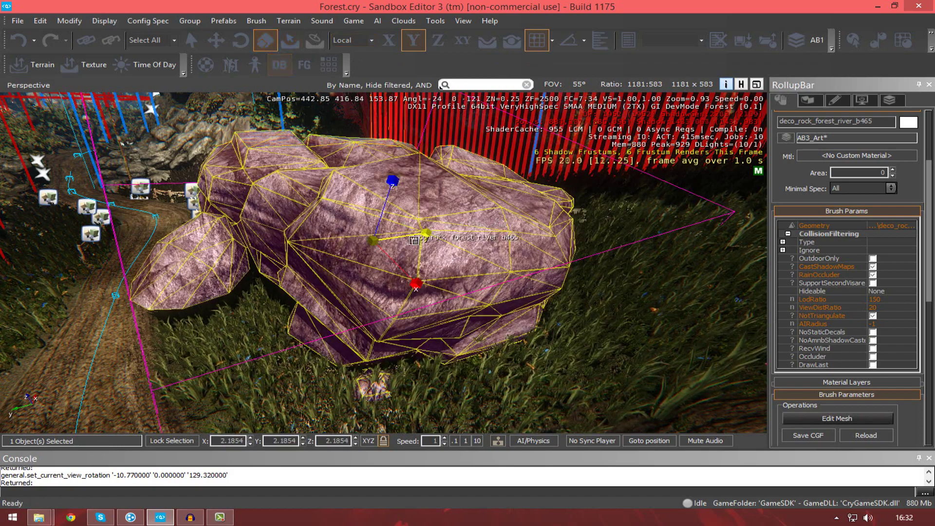
Step: Deselect the enlarged river rock and reselect it using the Select tool
right_click_drag(512, 242, 416, 171)
key("d")
key("s")
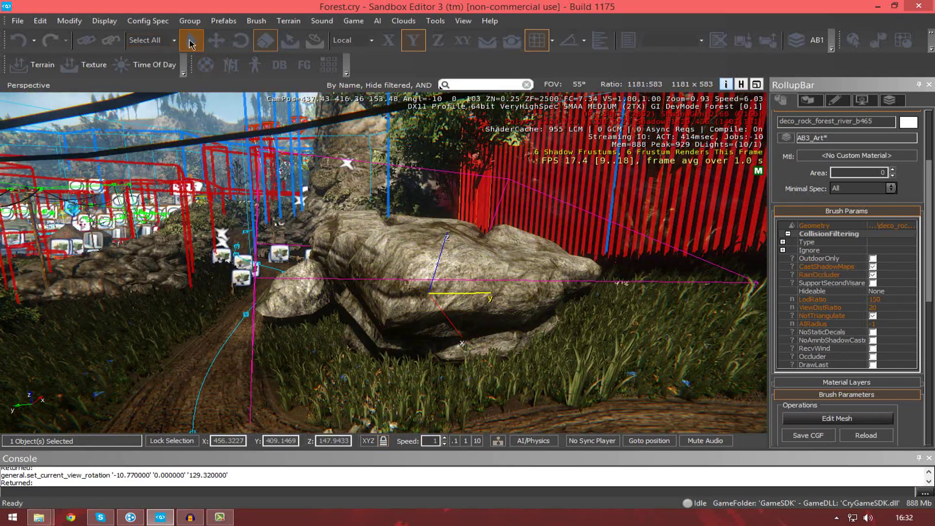
left_click(192, 40)
left_click(278, 319)
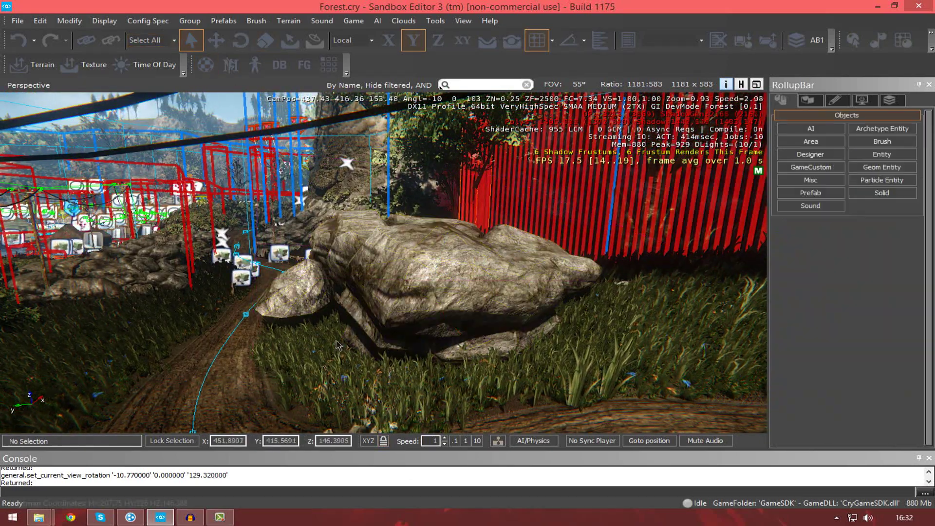
left_click(429, 321)
left_click(591, 389)
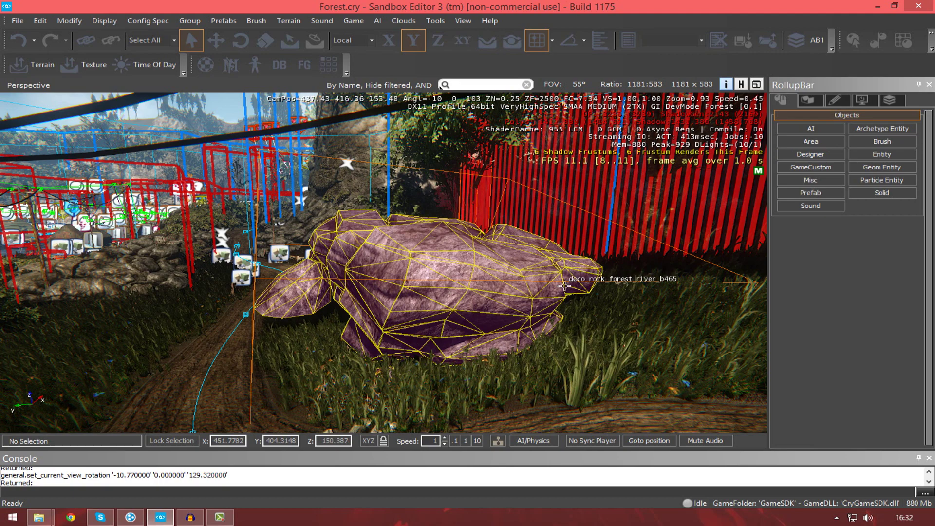
left_click(530, 299)
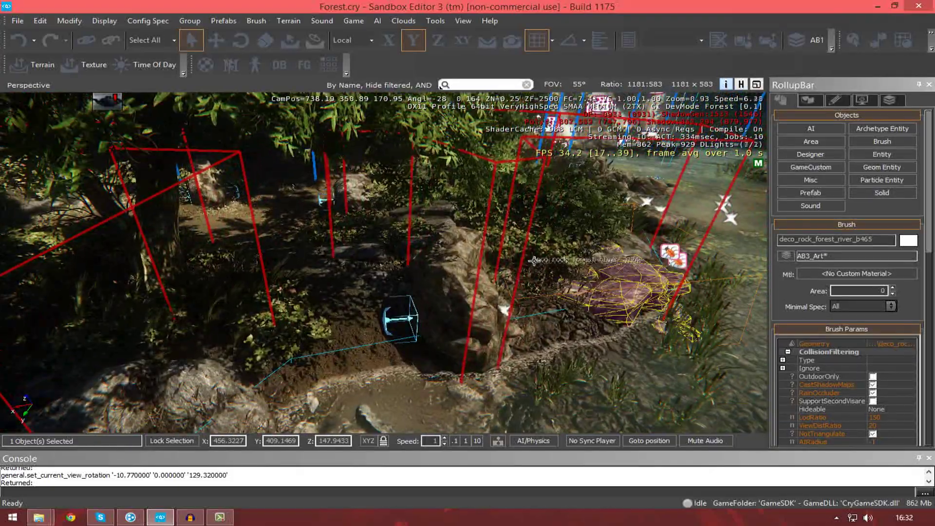
Step: Select the forest rock brush on the stream bank and move it along X to about 736.12 and Y to about 341.66
left_click(499, 297)
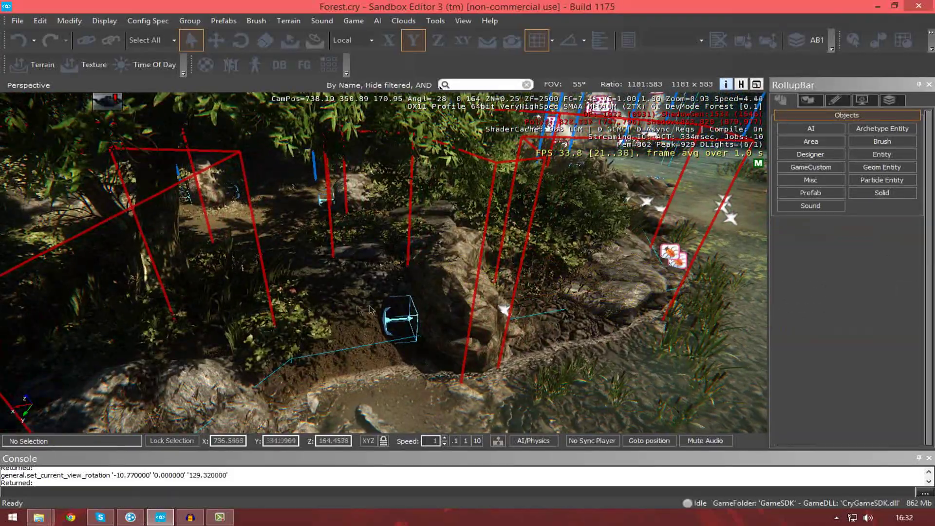
key("1")
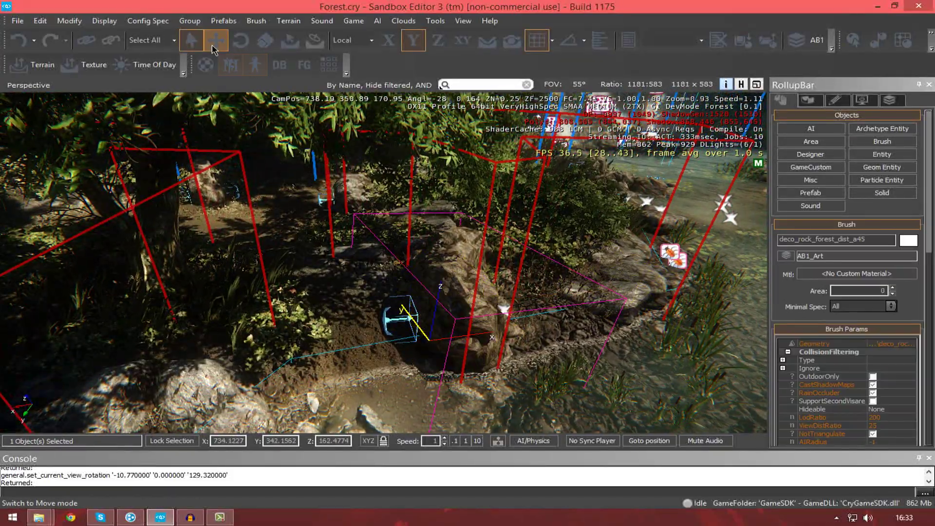
left_click(369, 352)
left_click(436, 336)
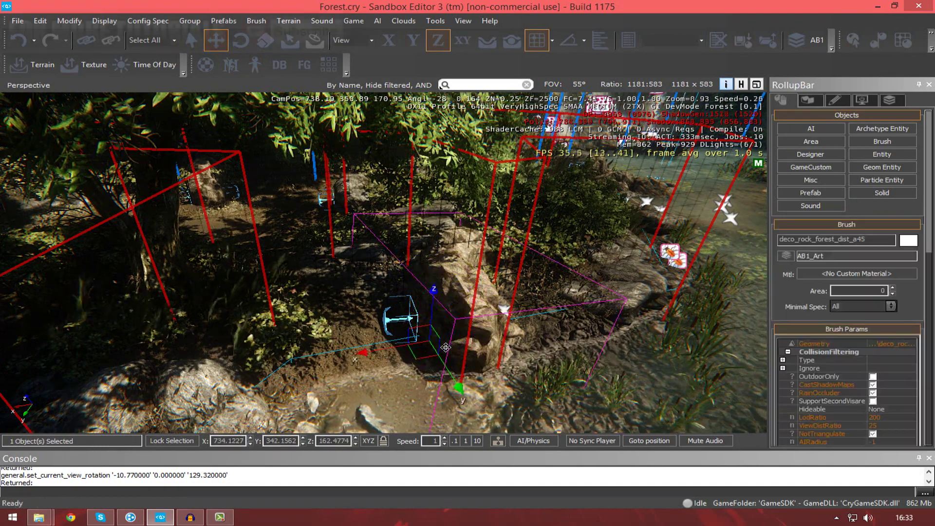
left_click_drag(376, 351, 598, 345)
left_click_drag(56, 409, 351, 339)
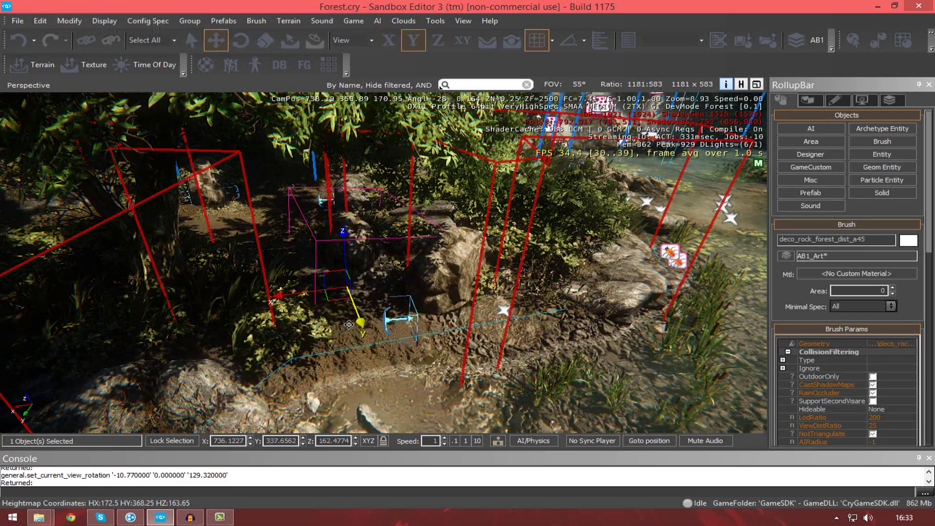
left_click_drag(430, 413, 468, 365)
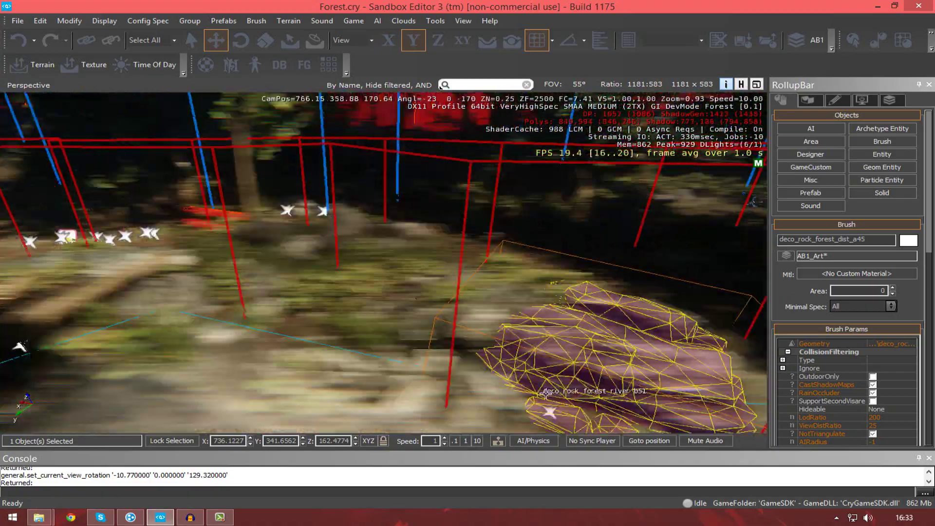
Step: Select the river rock brush farther along the stream and back away to view the fallen logs
key("a")
left_click(607, 346)
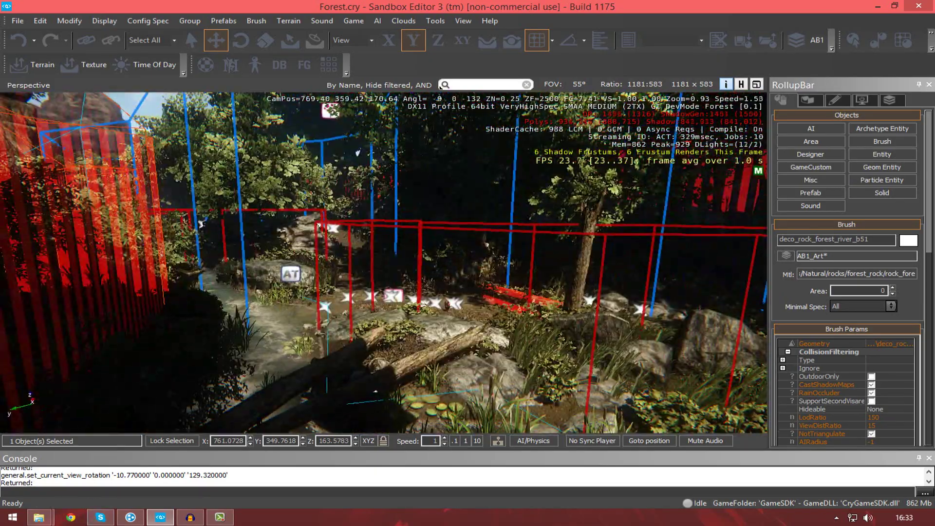
right_click_drag(383, 263, 412, 290)
key("s")
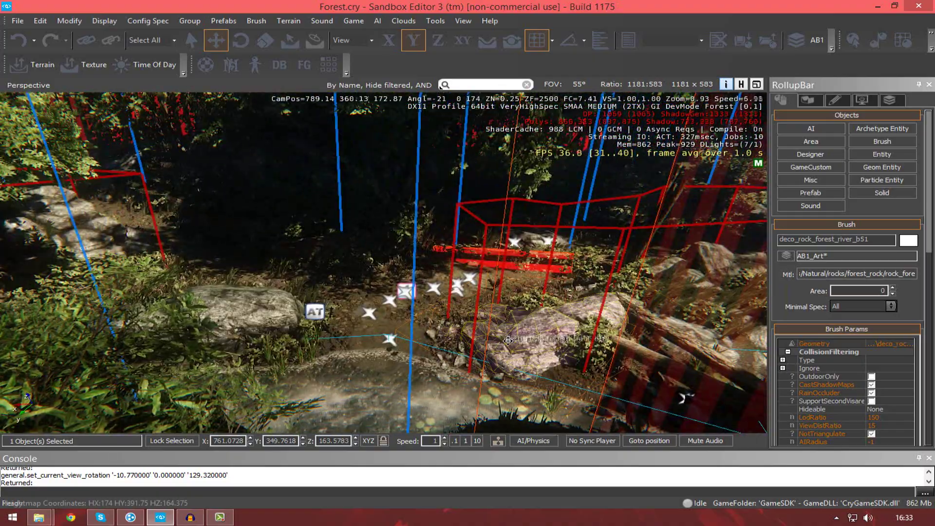
Step: Select the rock wall brush beside the fallen tree and move it along the X axis to about 783.65
left_click(508, 340)
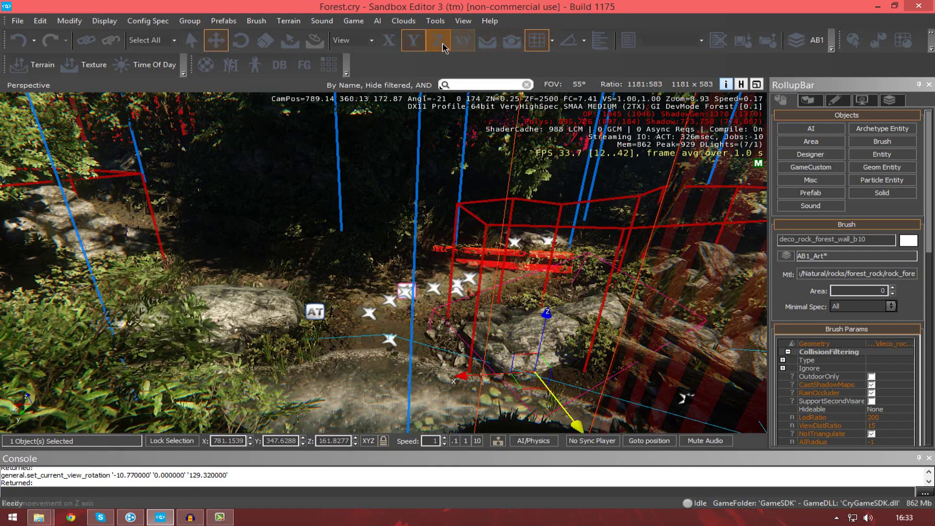
left_click(389, 40)
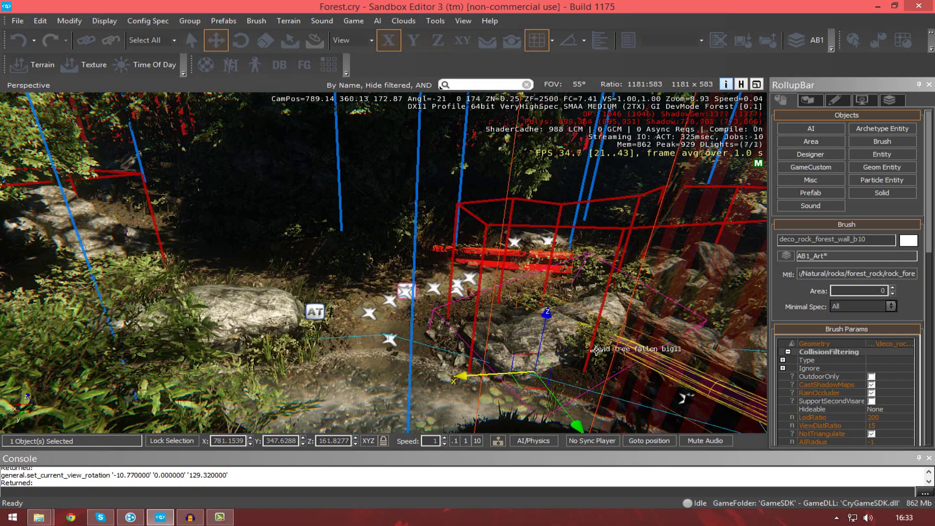
left_click_drag(587, 350, 497, 348)
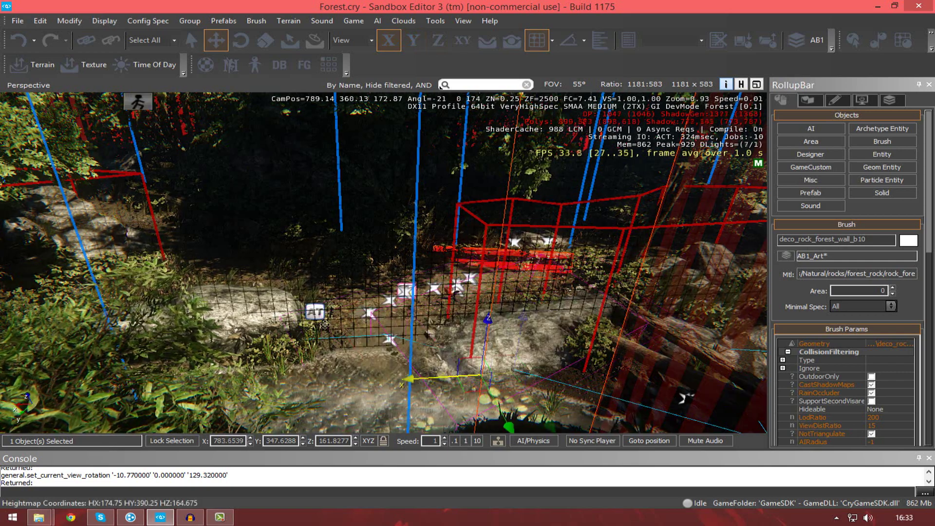
Step: Constrain movement to the Y axis and move the rock wall brush beside the fallen tree to Y about 341.13
left_click_drag(529, 339, 513, 377)
left_click(416, 43)
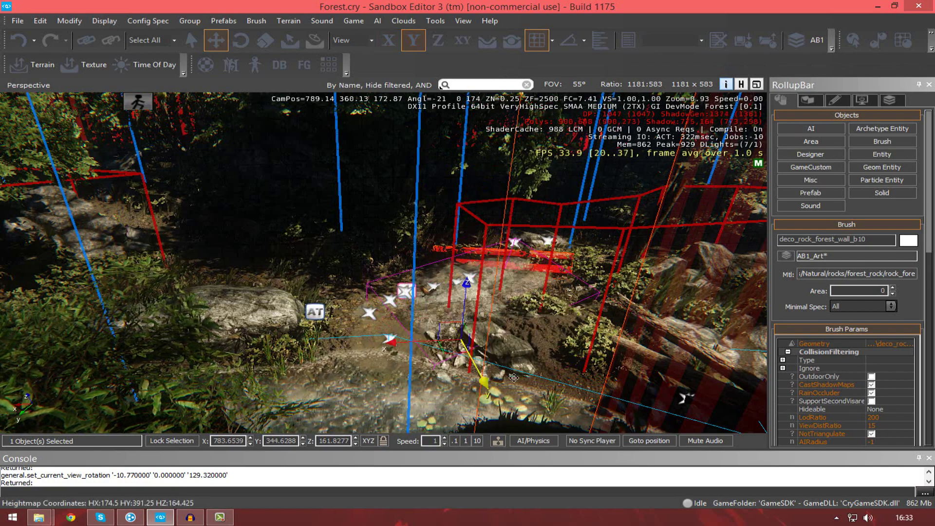
left_click_drag(303, 323, 268, 244)
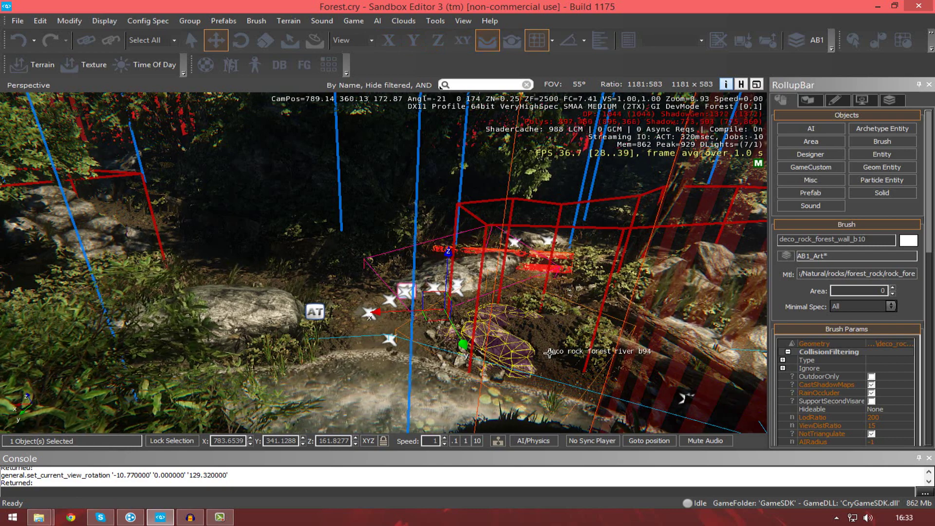
Step: Select the river rock brush on the stream bank and move it across the terrain to X about 787.95 and Y about 346.09
left_click(526, 355)
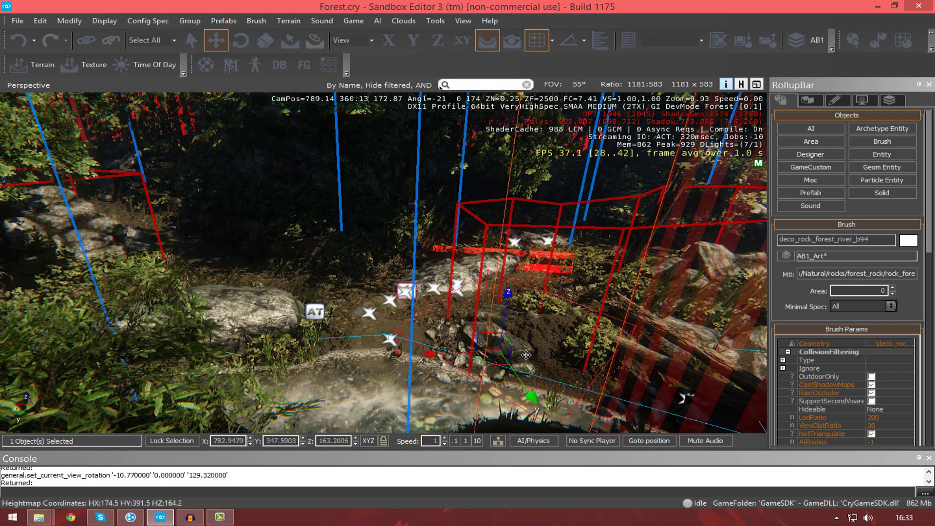
left_click_drag(306, 294, 126, 202)
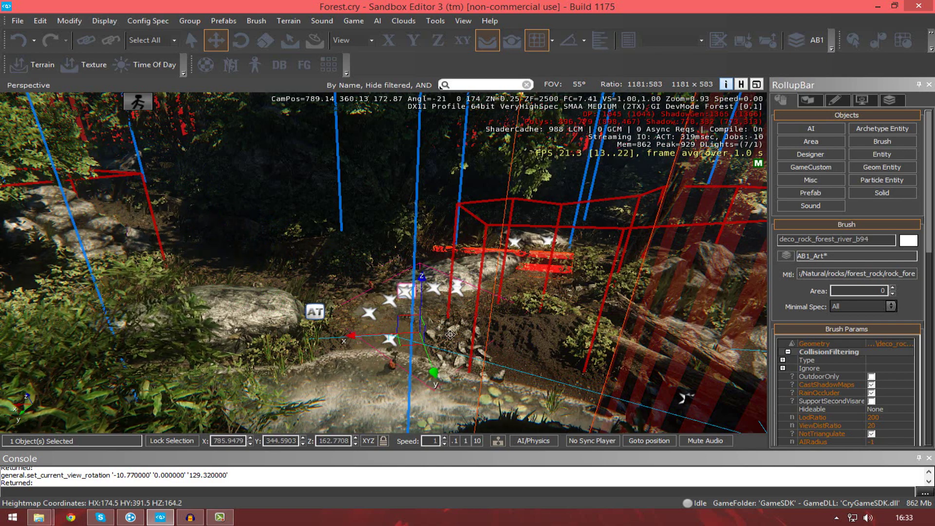
left_click_drag(474, 337, 404, 340)
Step: Raise the selected river rock brush along the Z axis to about 163.64
key("w")
right_click_drag(467, 355, 446, 394)
key("s")
right_click_drag(387, 322, 393, 329)
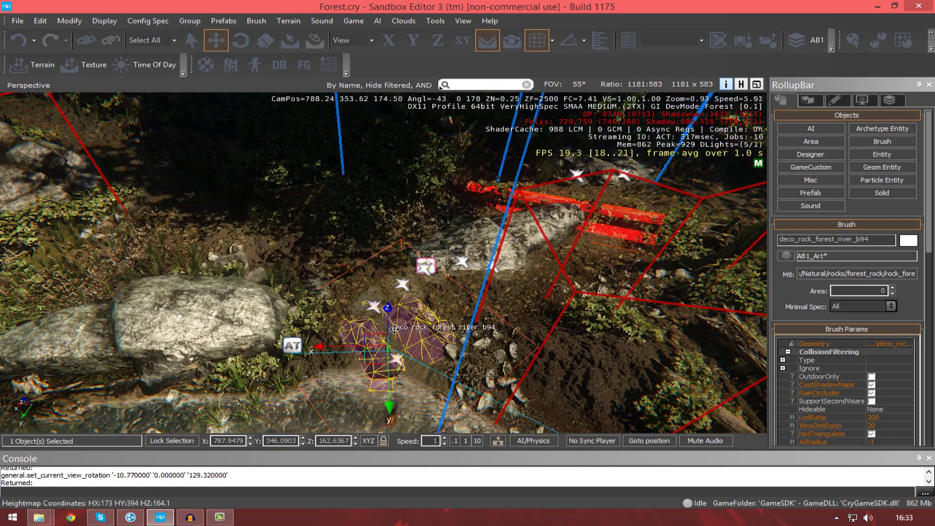
left_click_drag(388, 319, 390, 301)
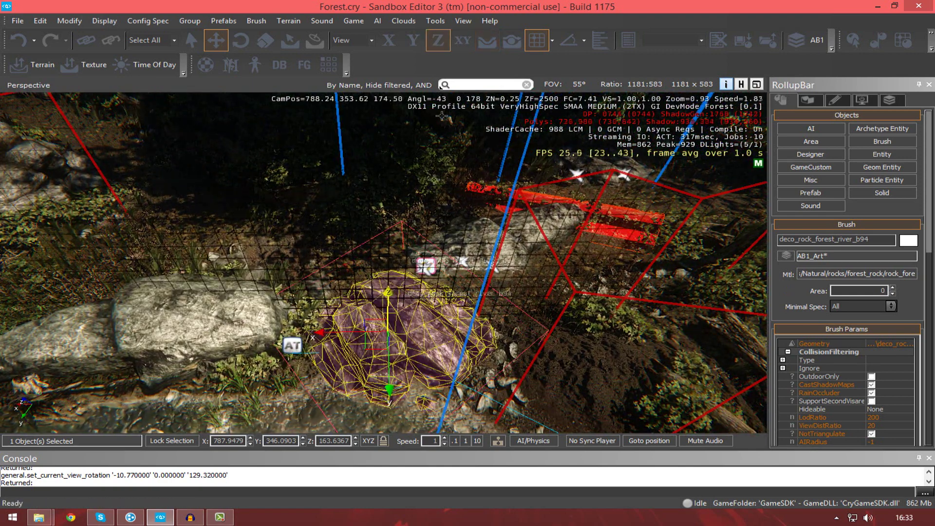
Step: Enable the follow-terrain constraint and move the river rock up the hillside to X about 810.45 and Y about 330.09
left_click(487, 40)
key("a")
right_click_drag(386, 342, 497, 341)
key("s")
key("d")
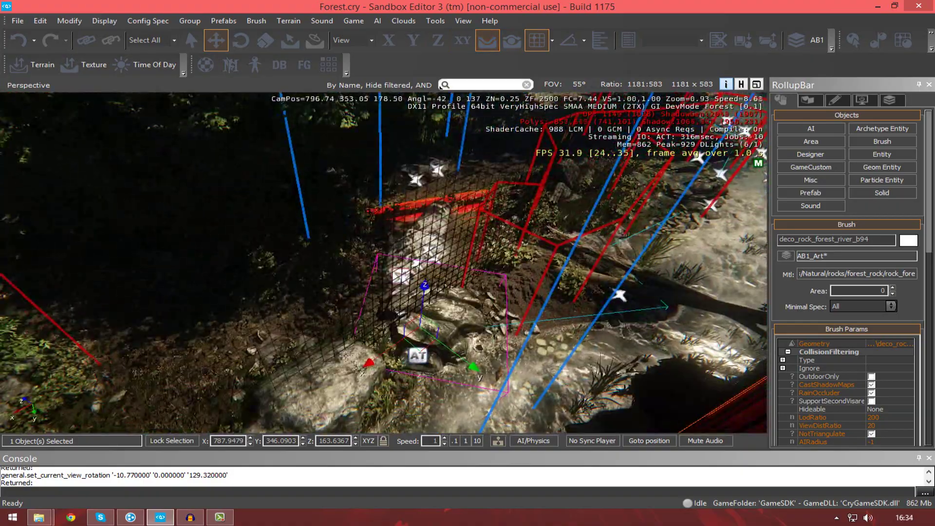
left_click_drag(478, 343, 391, 337)
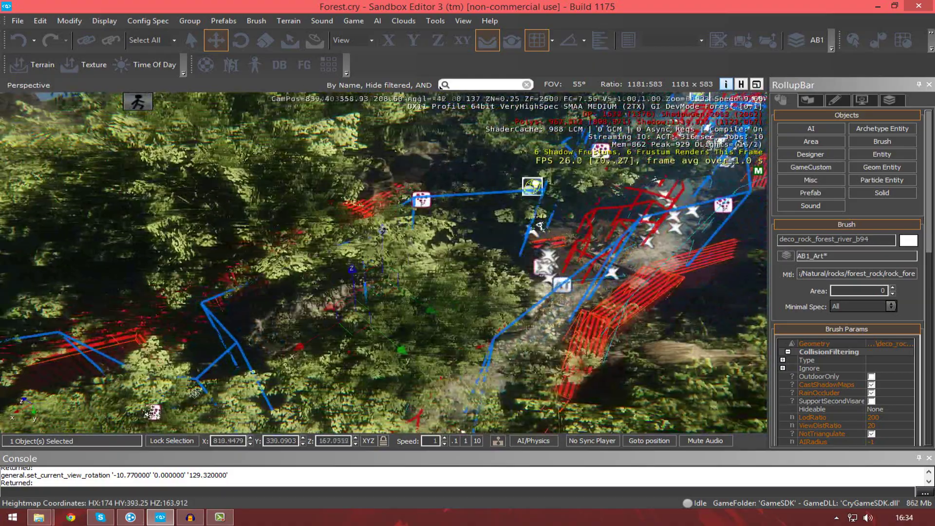
Step: Approach the moved river rock and shift it farther over the terrain to X about 826.95 and Y about 333.59
left_click_drag(147, 410, 167, 395)
right_click_drag(167, 395, 92, 428)
key("w")
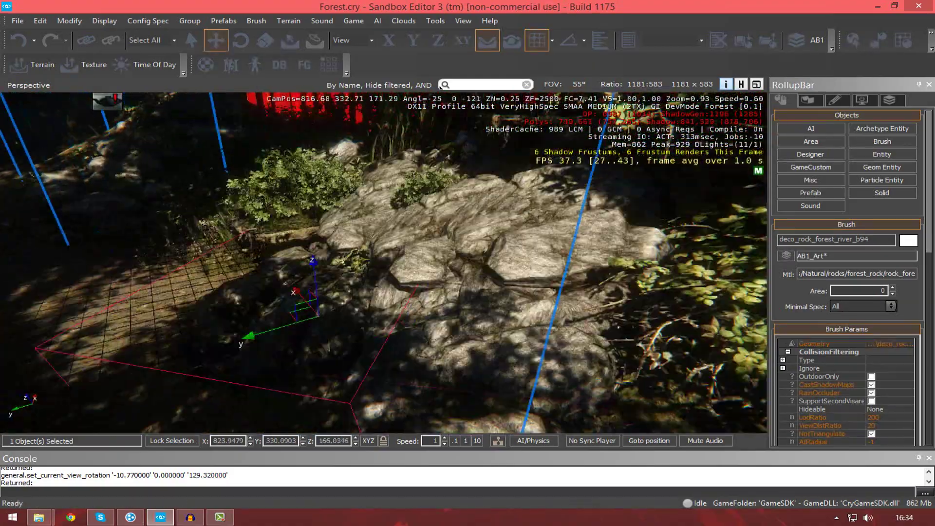
left_click_drag(250, 316, 292, 383)
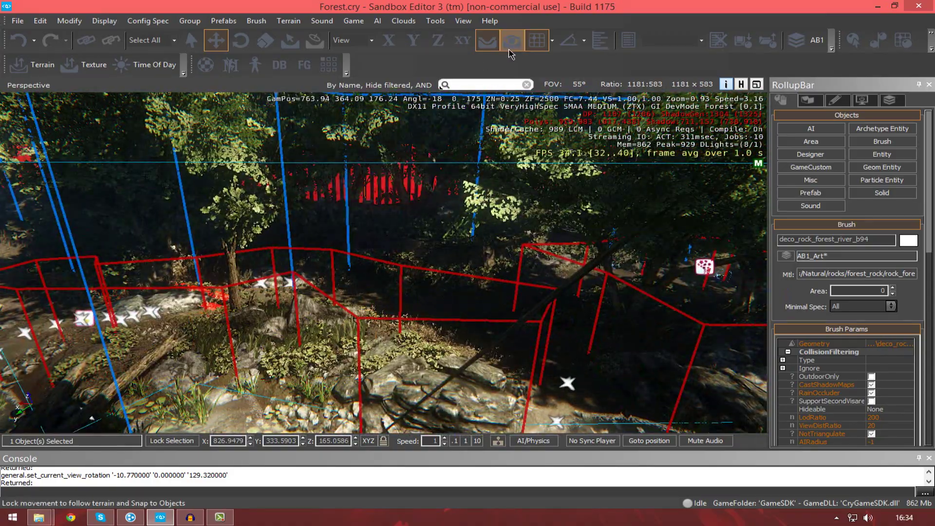
Step: Enable terrain following with snapping to objects and select the layered river rock brush at the water's edge
left_click(508, 47)
right_click_drag(482, 151, 579, 173)
right_click_drag(424, 202, 446, 221)
left_click(416, 355)
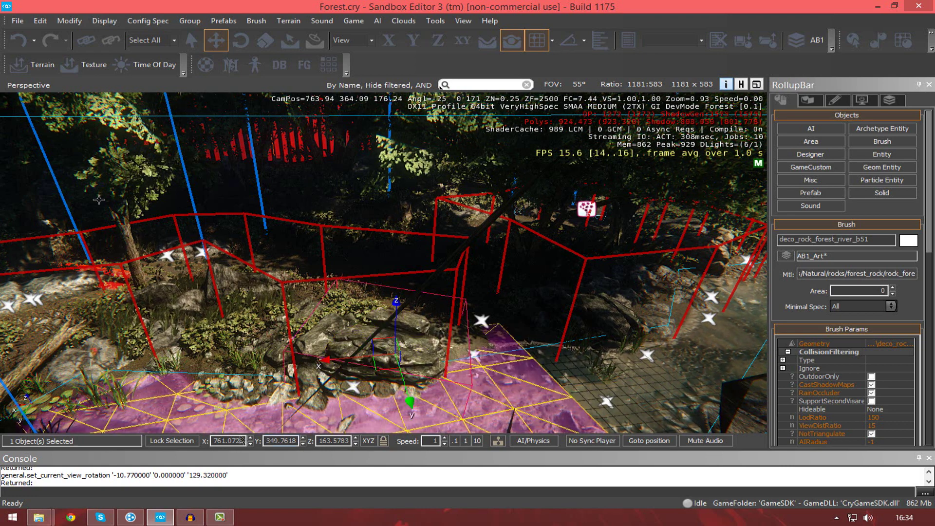
Step: Activate the Rotate tool and the Scale tool in turn on the selected river rock brush
left_click(232, 47)
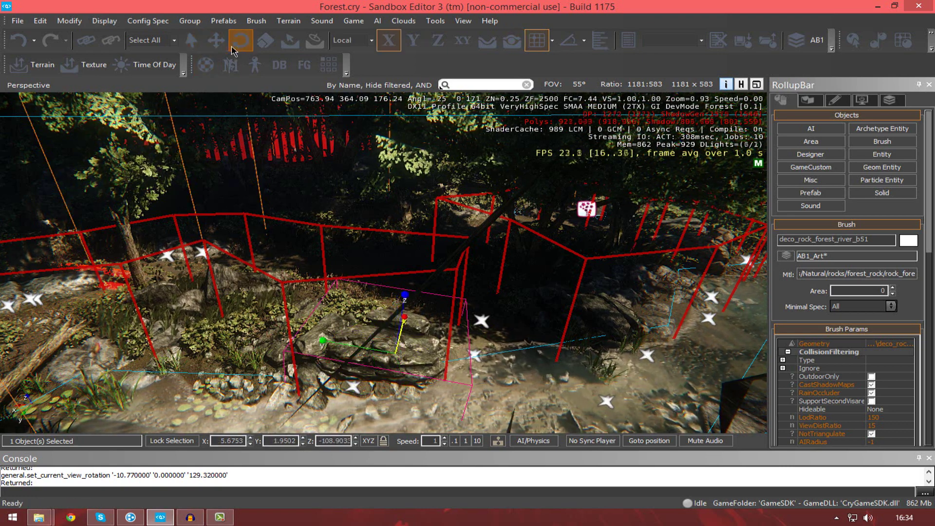
left_click(265, 40)
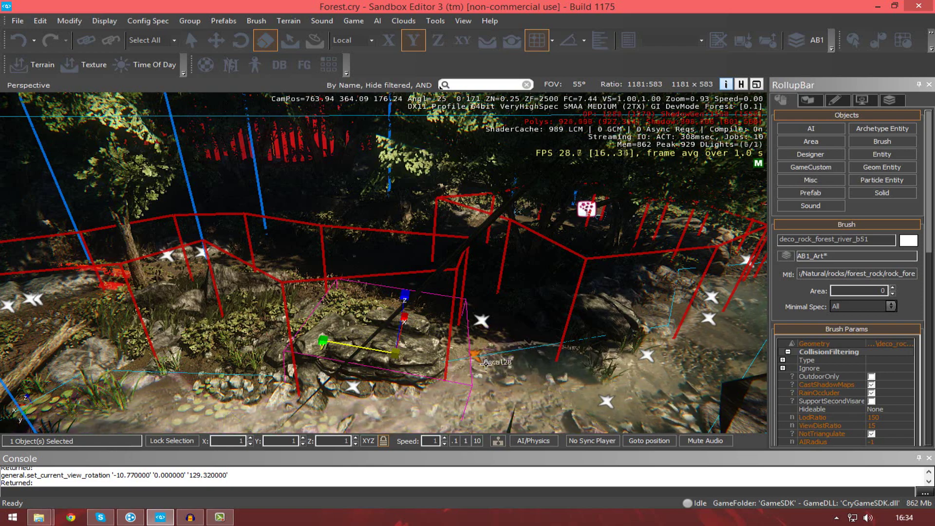